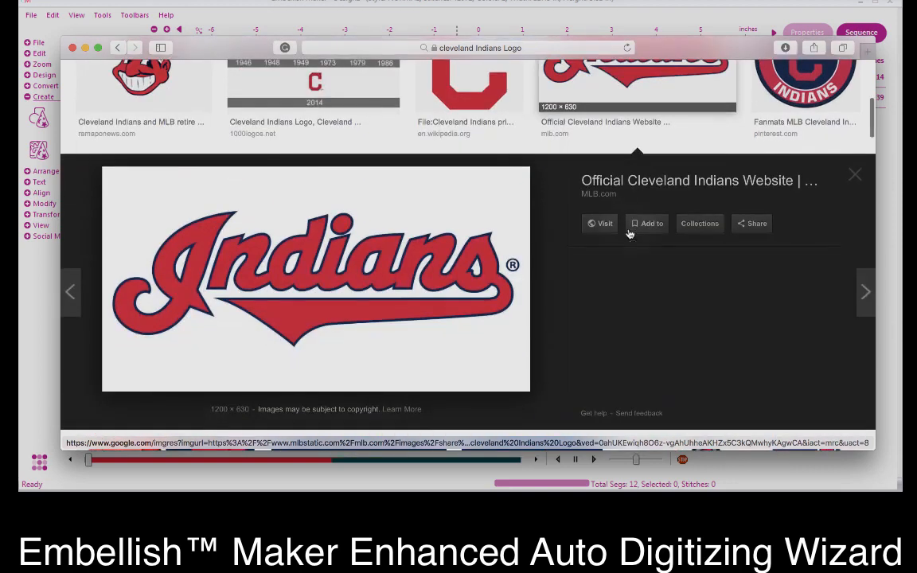
right_click(340, 276)
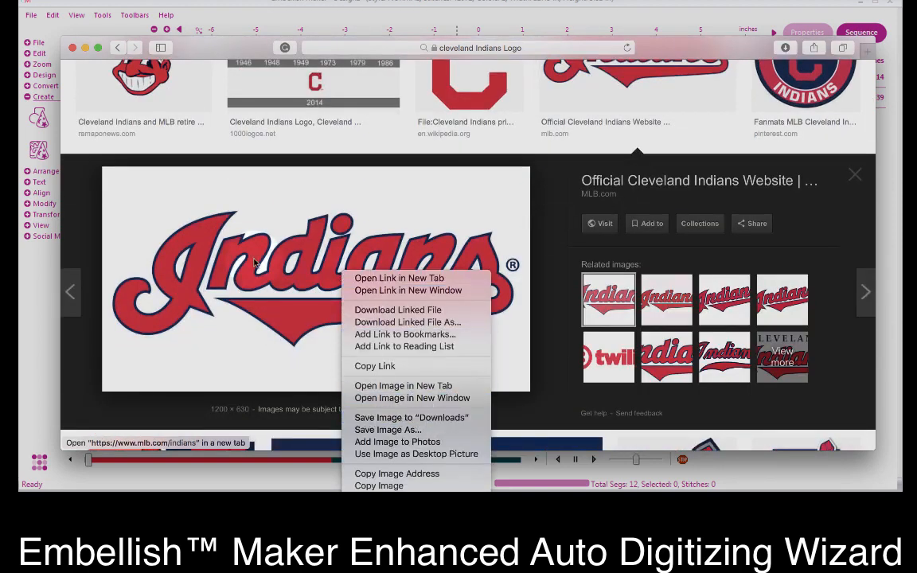
click(374, 207)
click(373, 213)
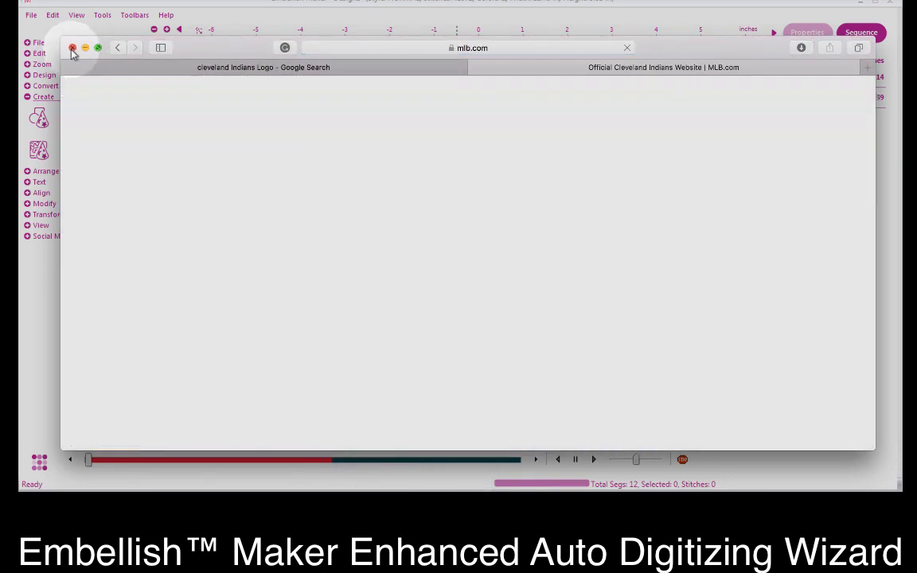
Step: Close the browser window, return to Embellish Maker and create a new blank design
click(72, 48)
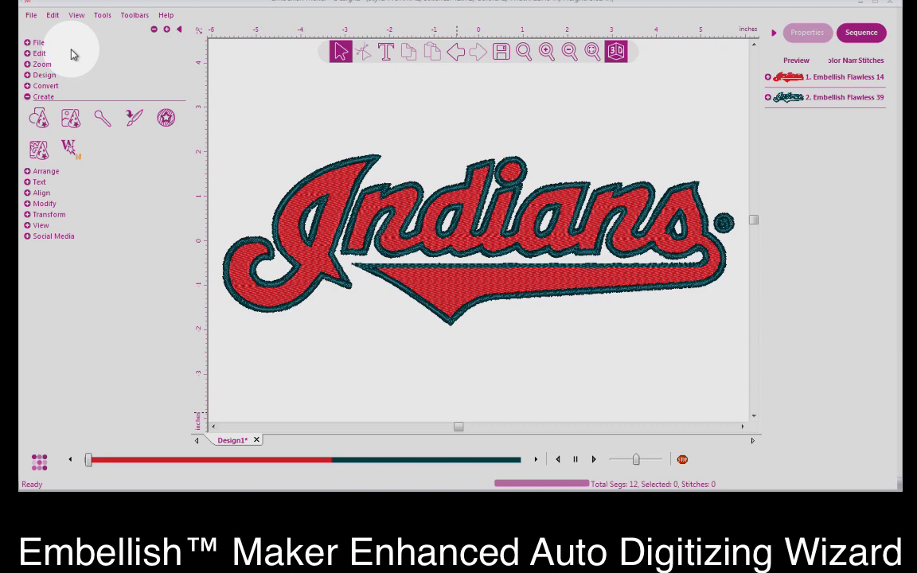
key(super+n)
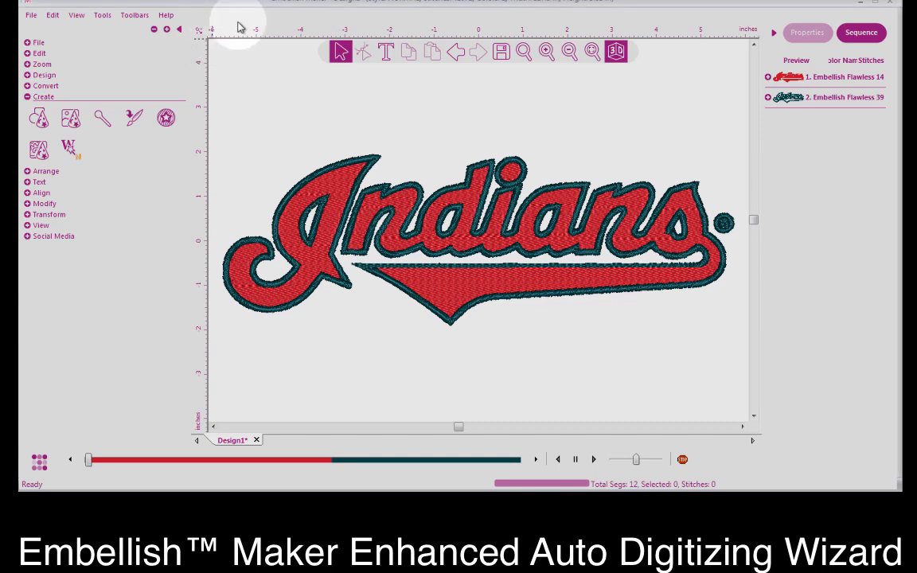
key(ctrl+n)
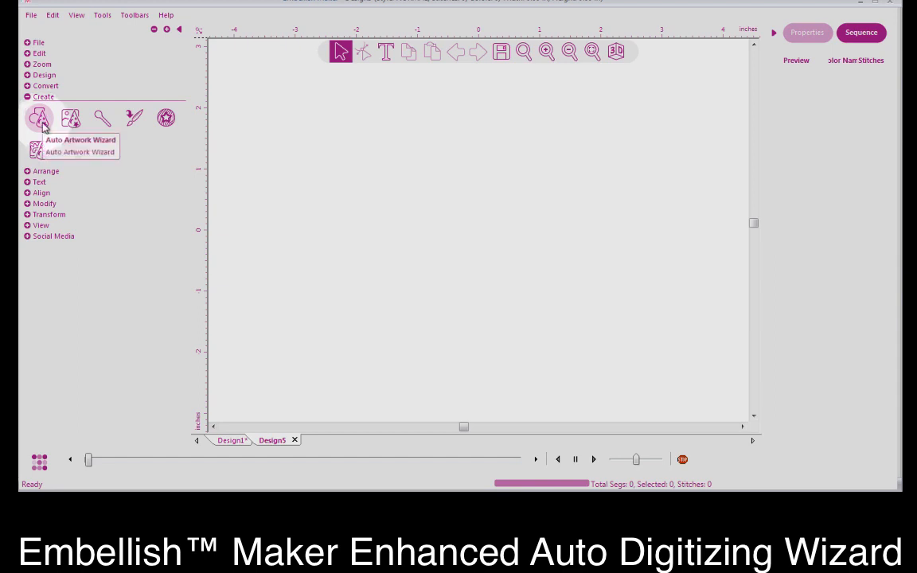
Step: Start the Auto Artwork Wizard and load the indi image from the Desktop
click(39, 119)
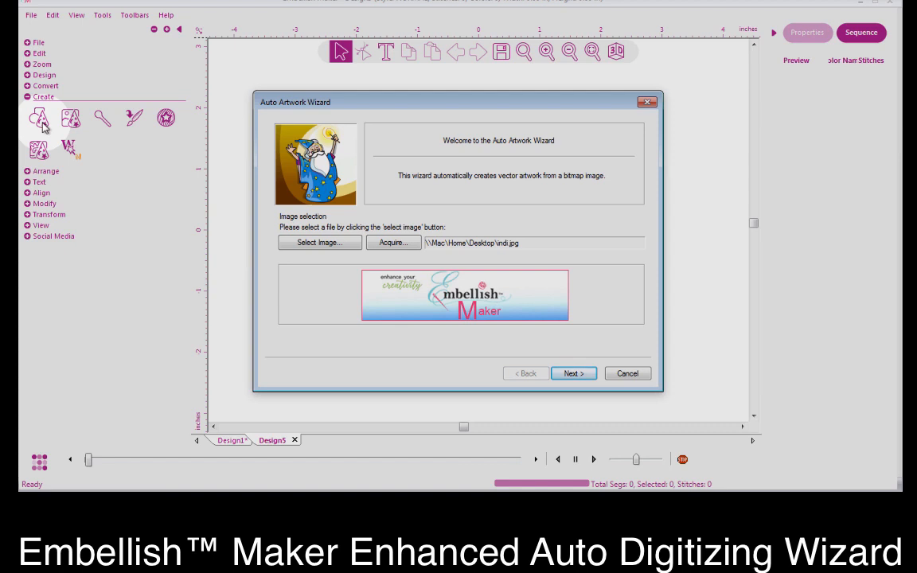
click(303, 243)
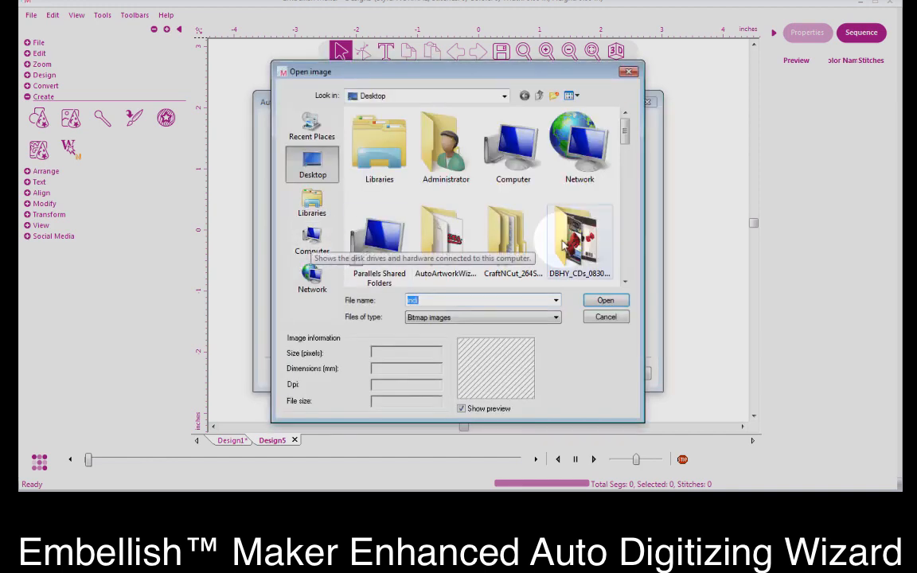
drag(626, 128, 624, 285)
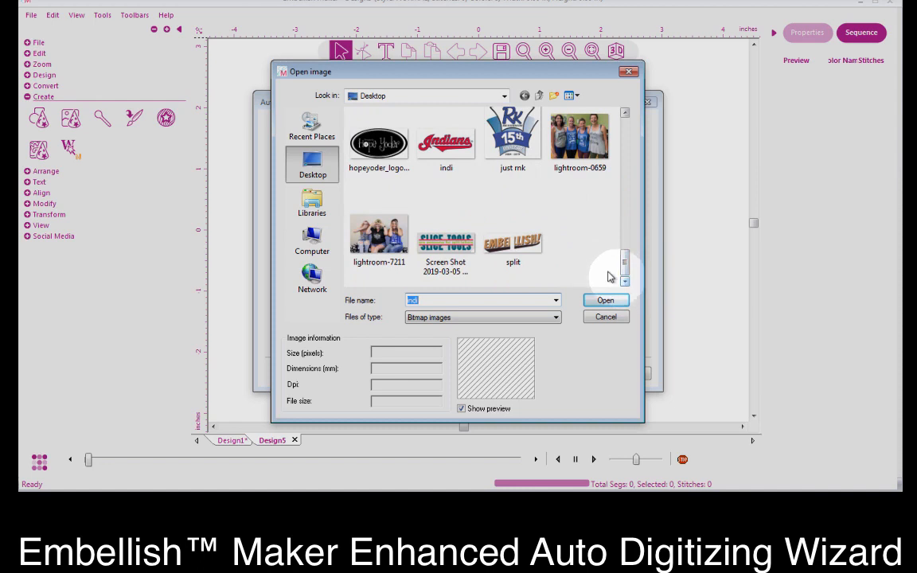
click(466, 155)
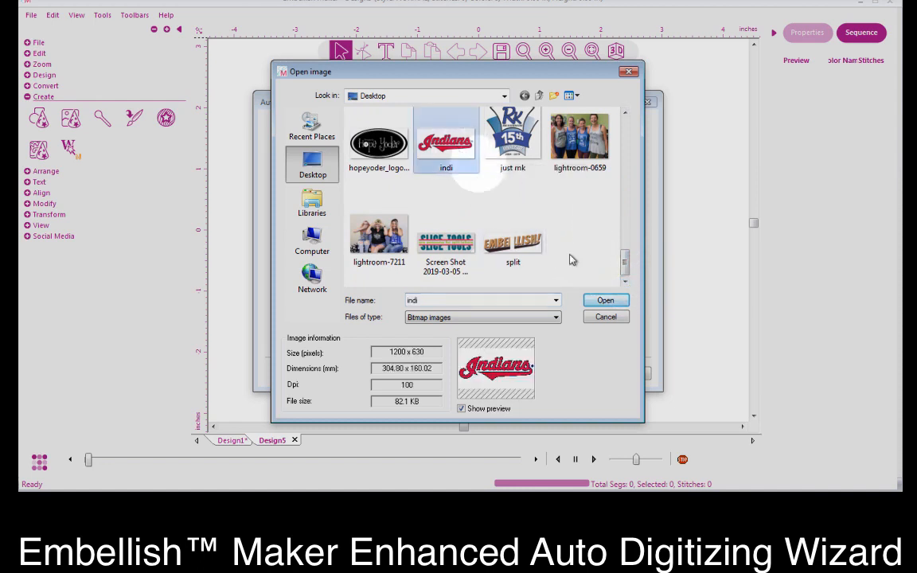
click(604, 301)
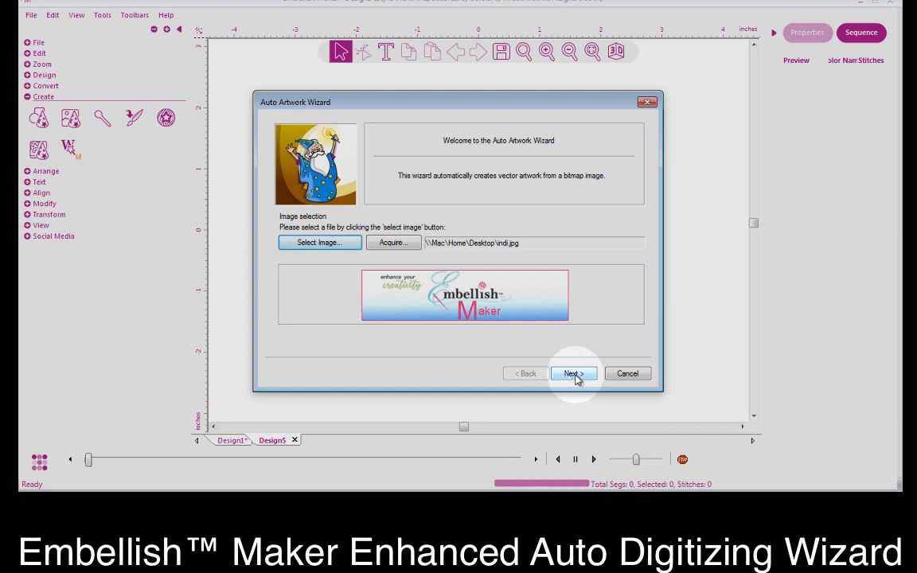
Step: Complete the Auto Artwork Wizard with the default image size and three colors to generate vector artwork of the logo
click(574, 374)
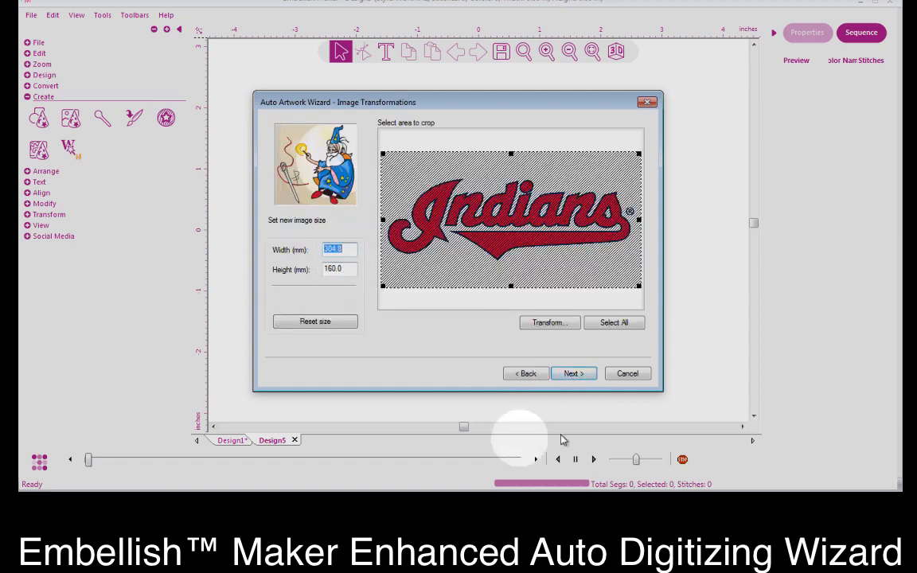
click(577, 374)
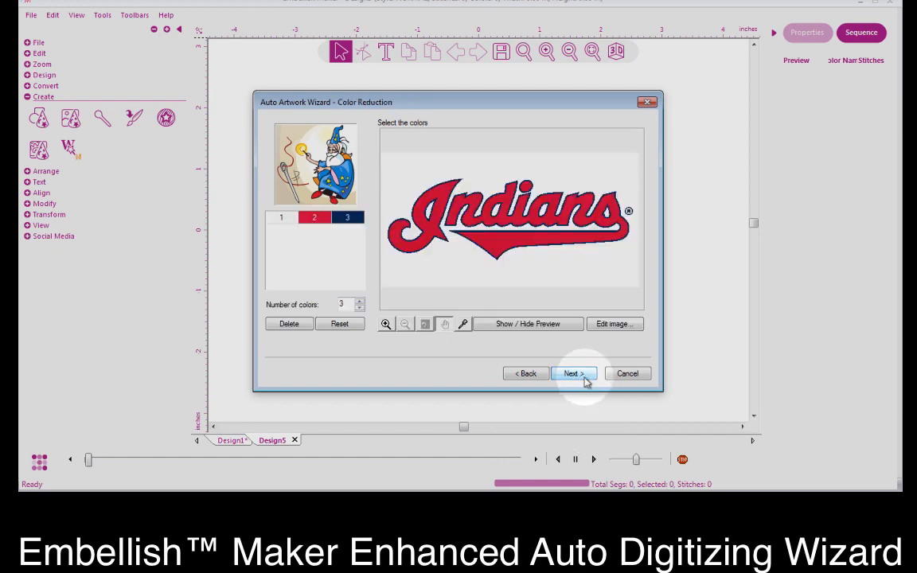
click(576, 374)
click(580, 374)
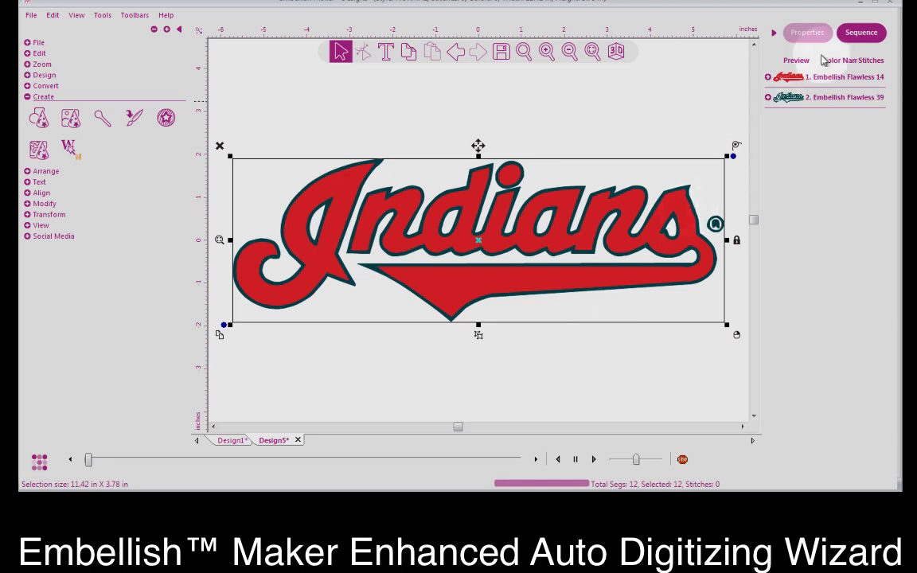
Step: Select the red color group and check which file types the artwork can be exported to, without saving
click(835, 86)
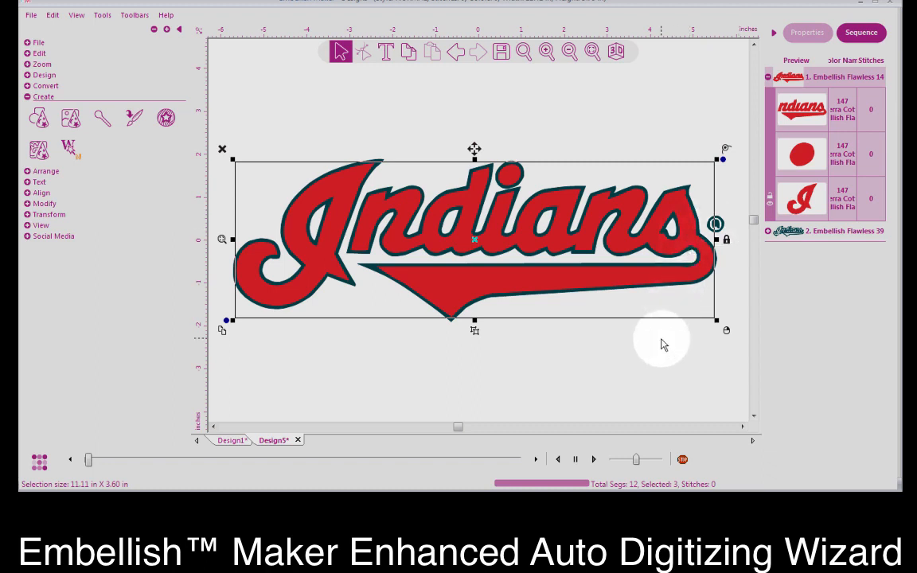
click(31, 16)
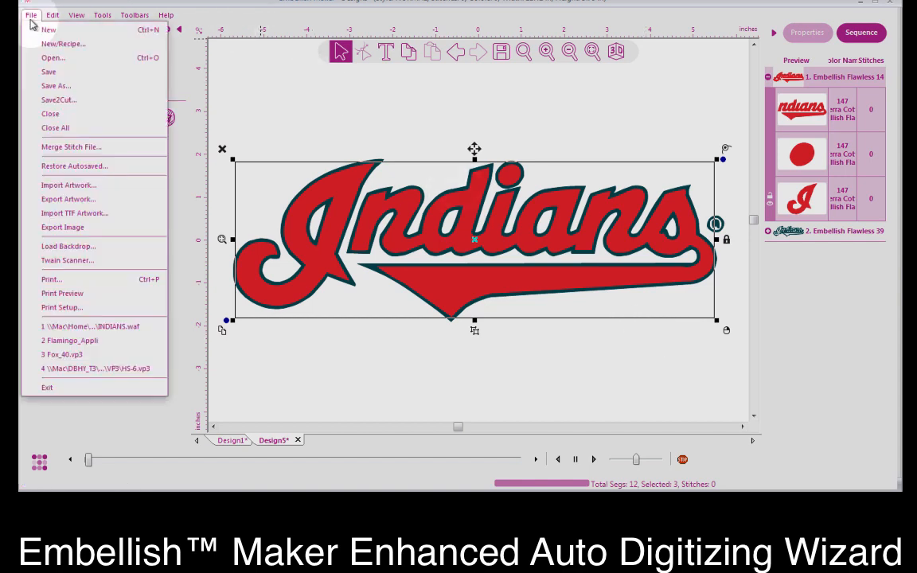
click(60, 199)
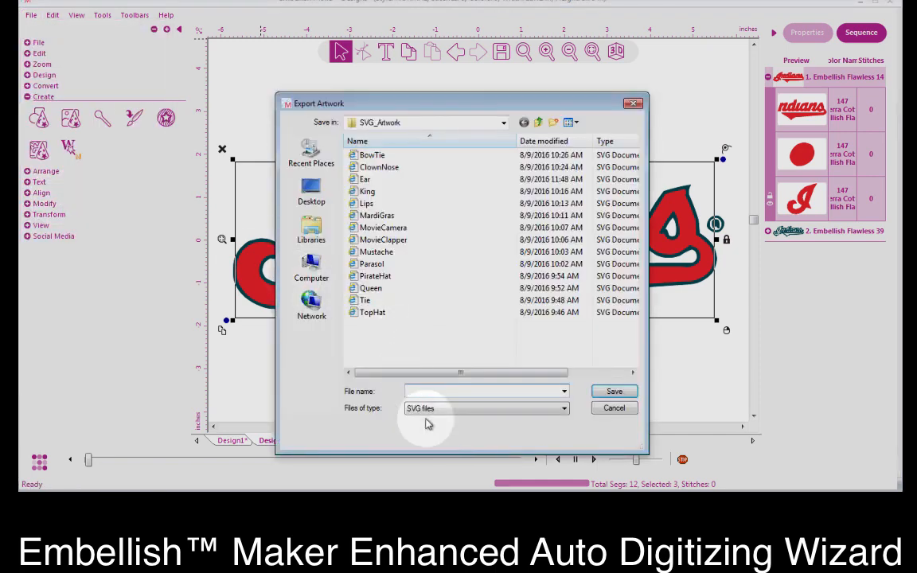
click(428, 409)
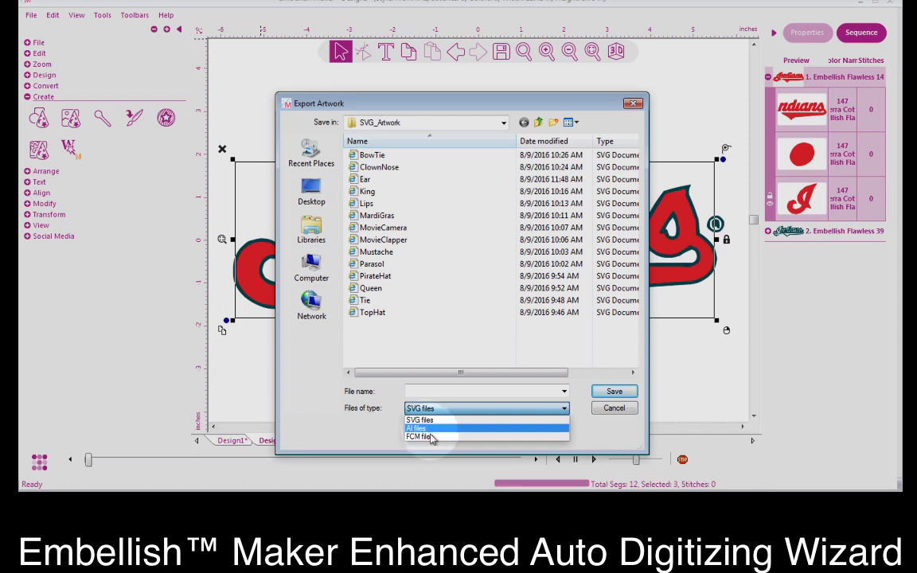
click(616, 413)
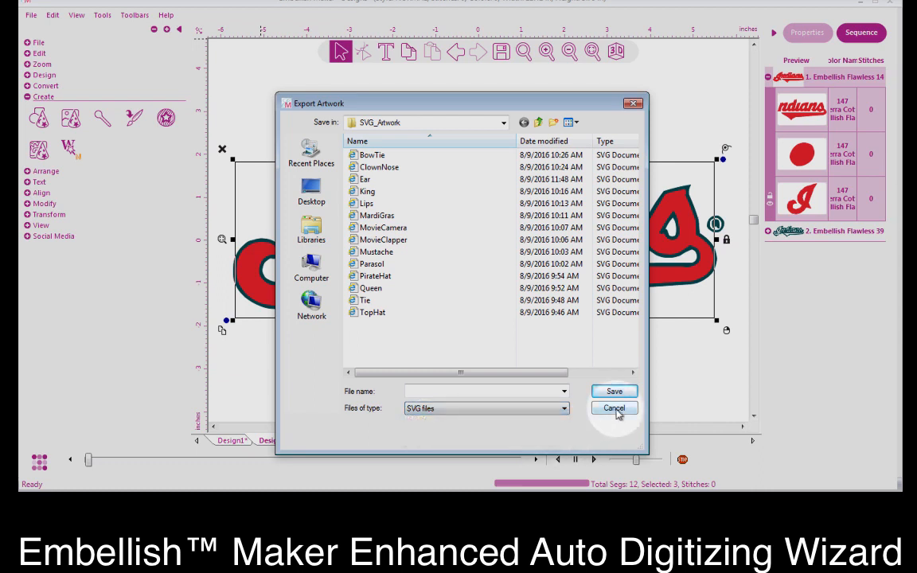
click(616, 410)
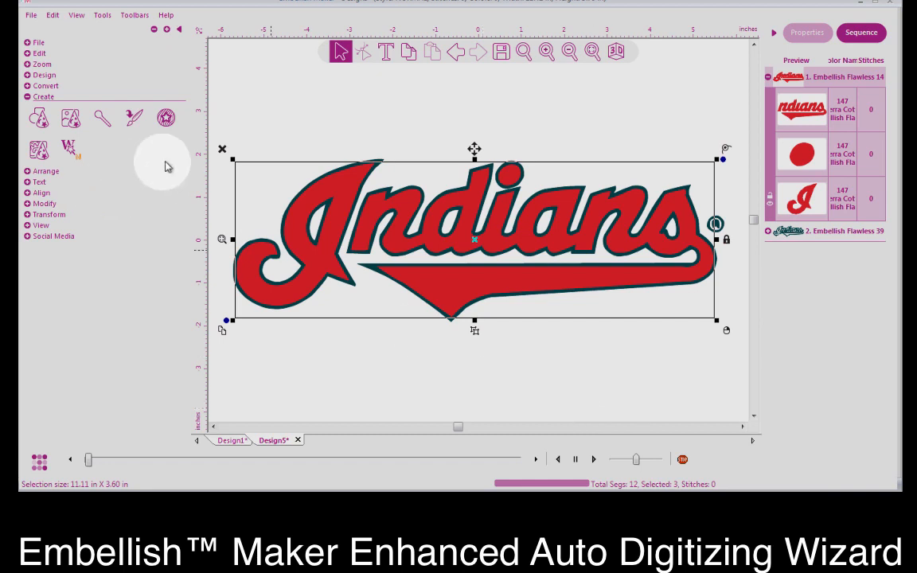
Step: Delete the red shapes and all the dark teal outline shapes, leaving the design page empty
click(222, 149)
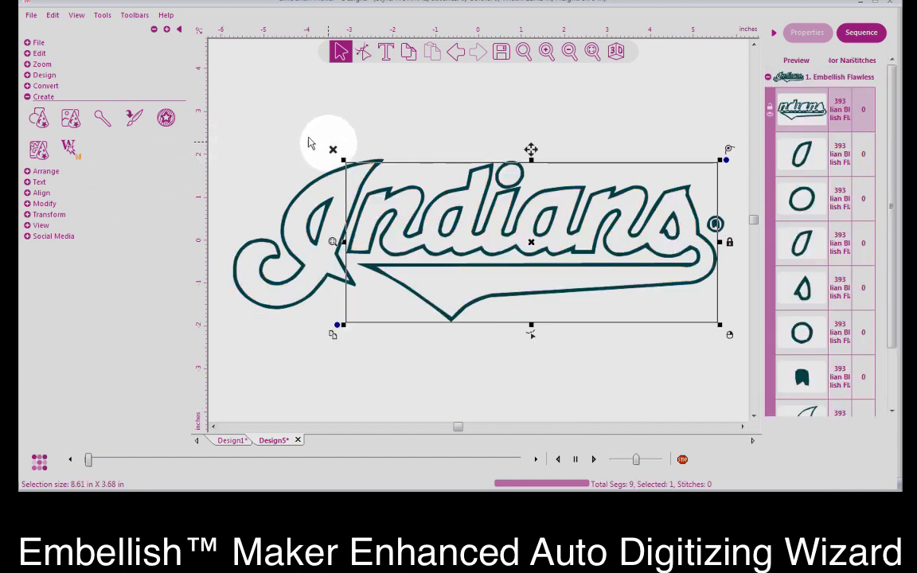
drag(244, 115, 667, 370)
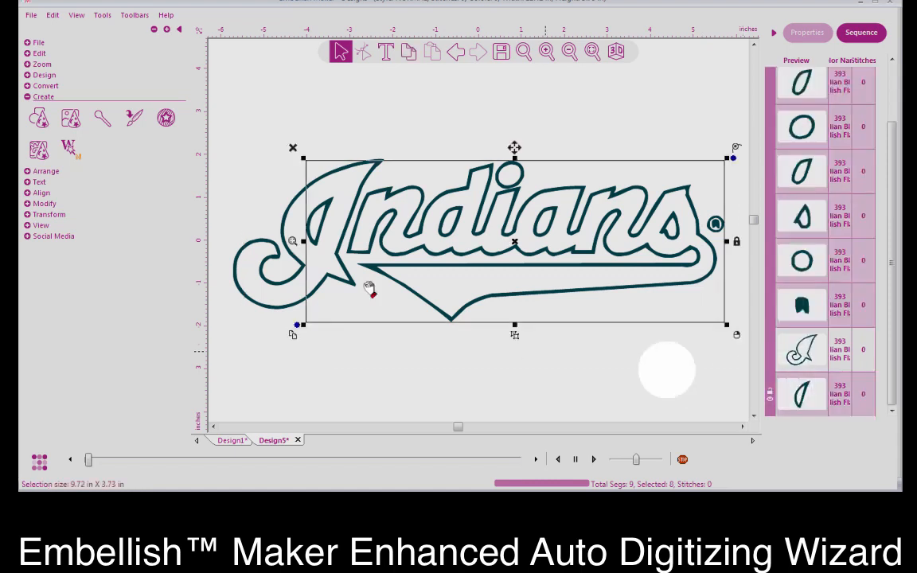
click(294, 149)
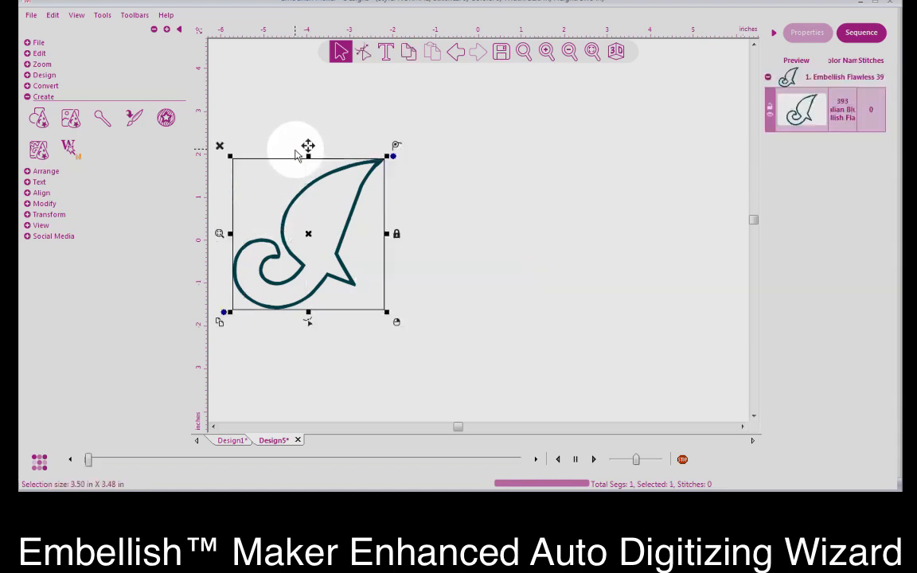
click(220, 148)
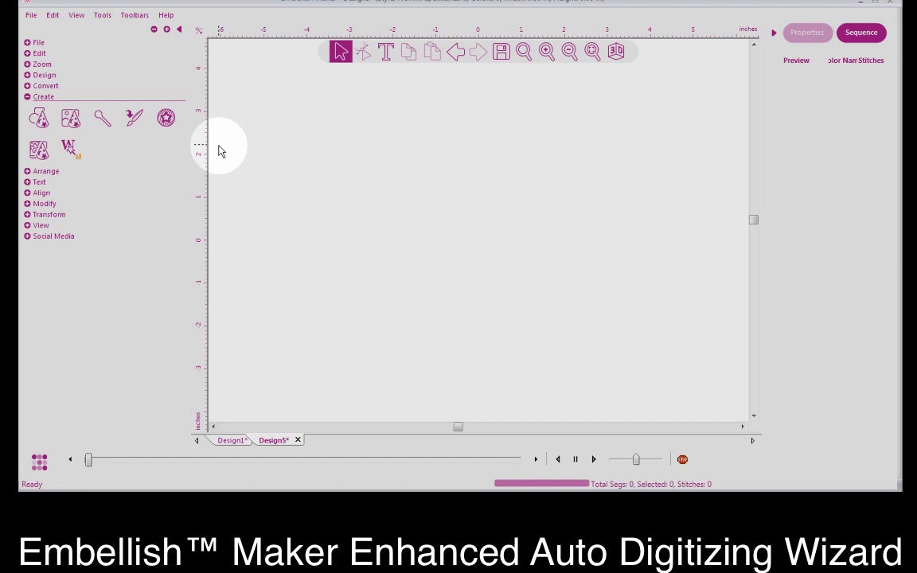
Step: Start the Autodigitizer Wizard and load the indi image from the Desktop
click(71, 119)
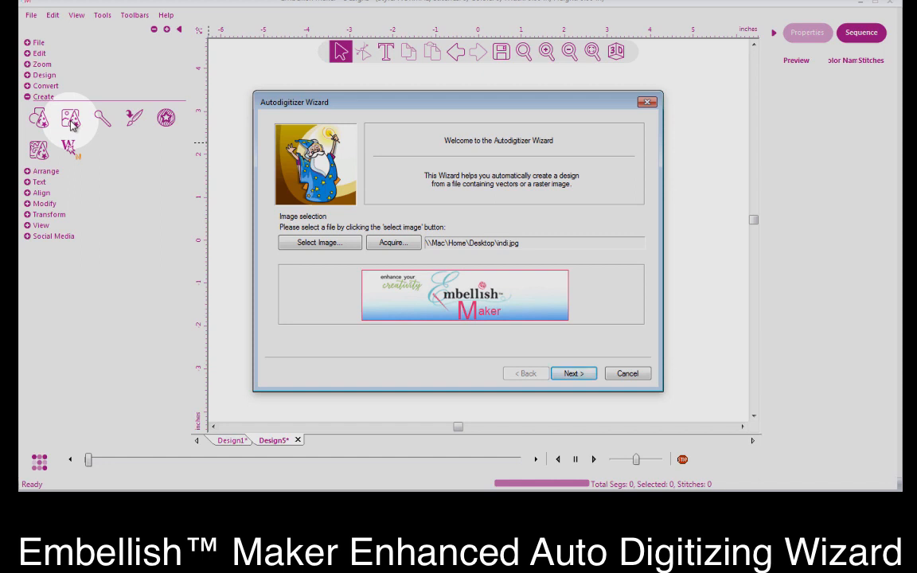
click(310, 242)
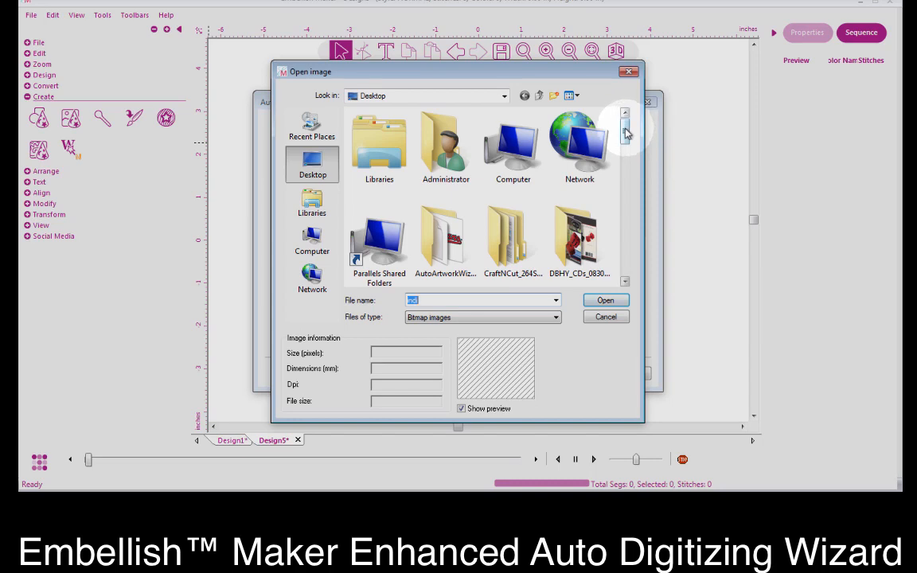
drag(625, 127, 626, 266)
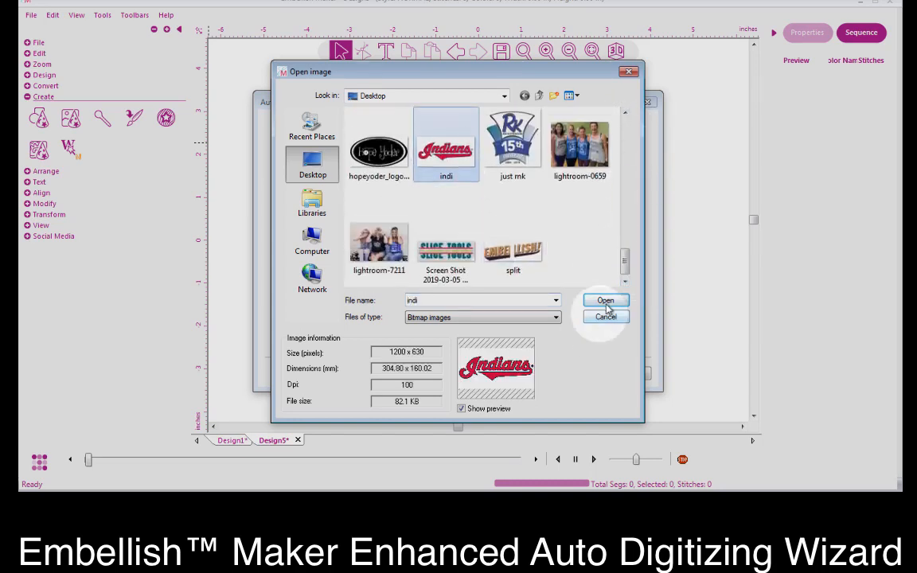
click(605, 301)
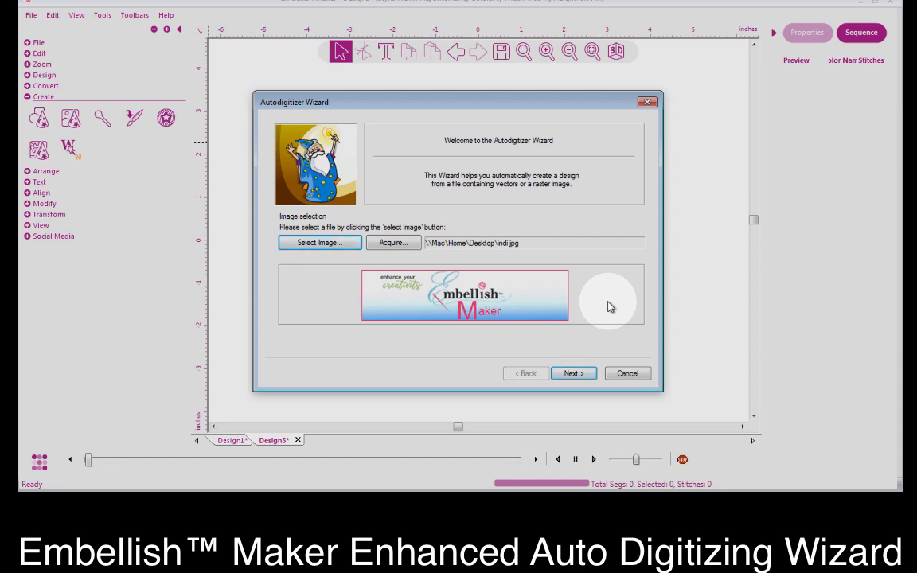
Step: Generate the stitch design with the default image size and outline tolerance, setting Trim to Always
click(572, 373)
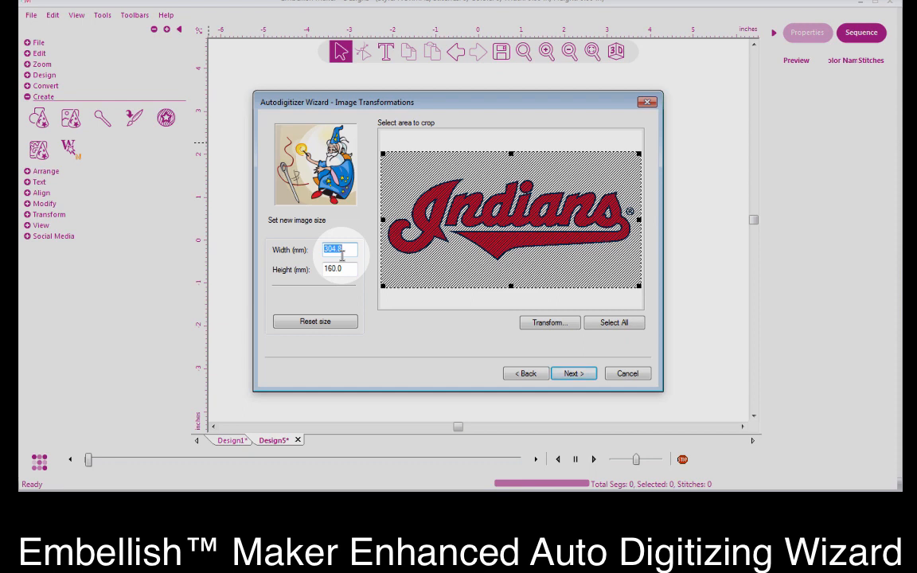
click(573, 375)
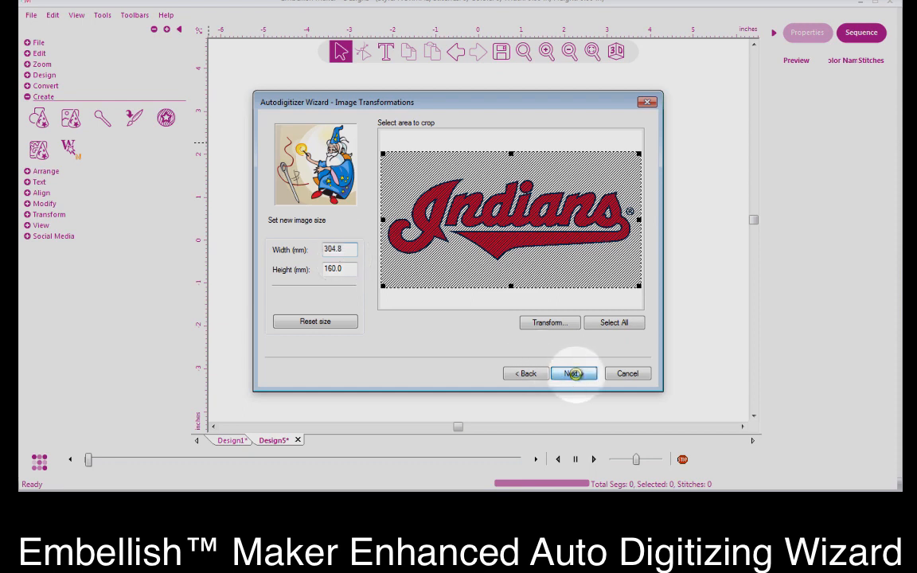
click(574, 374)
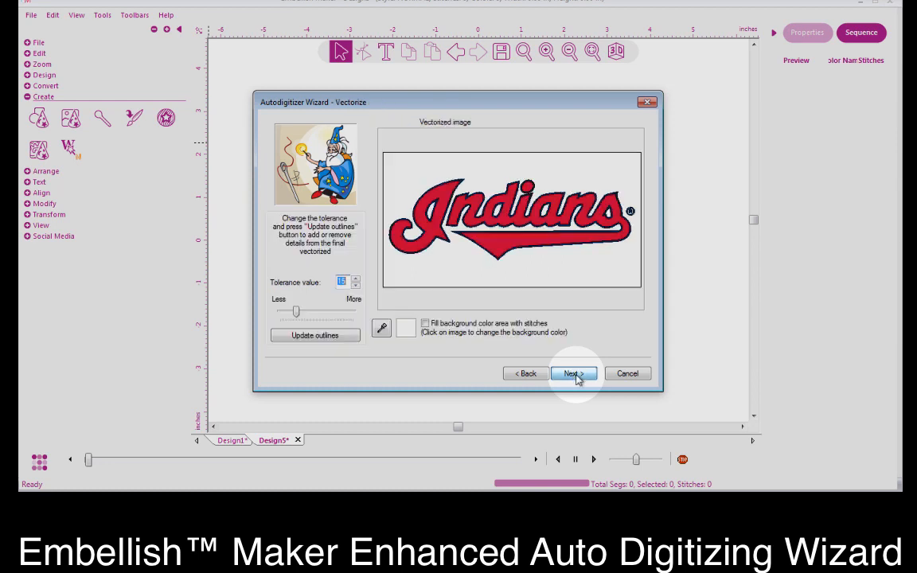
click(574, 374)
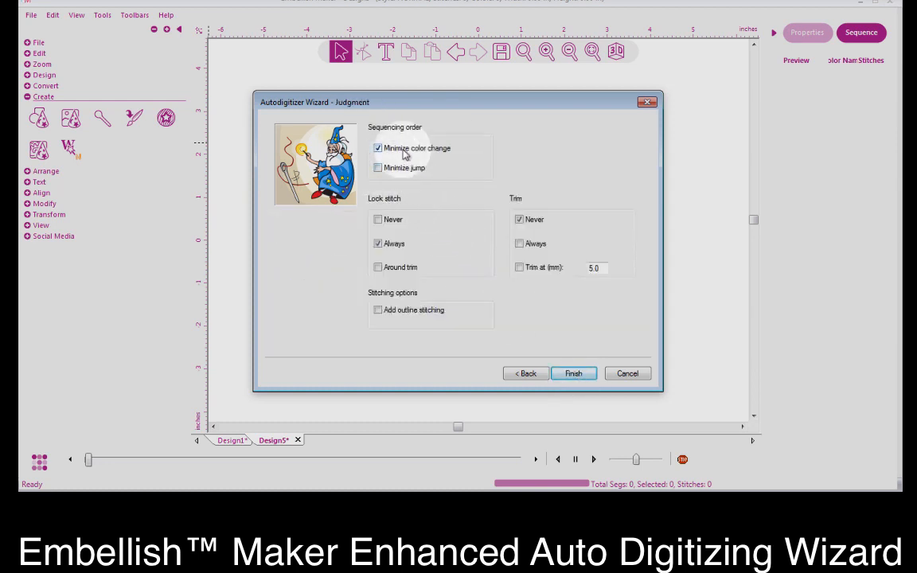
click(519, 244)
click(581, 373)
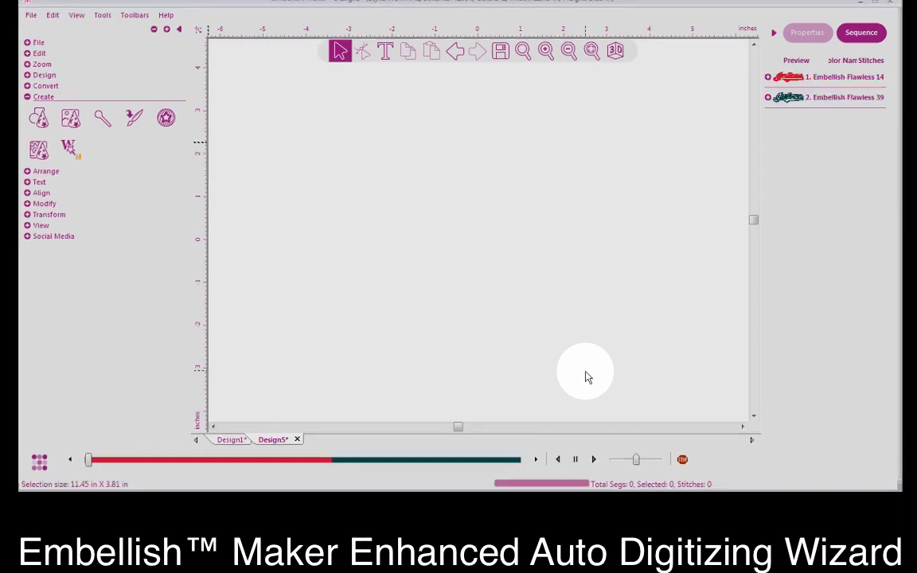
Step: Deselect the design, turn on the 3D stitch view and zoom in to examine the stitched lettering
click(638, 77)
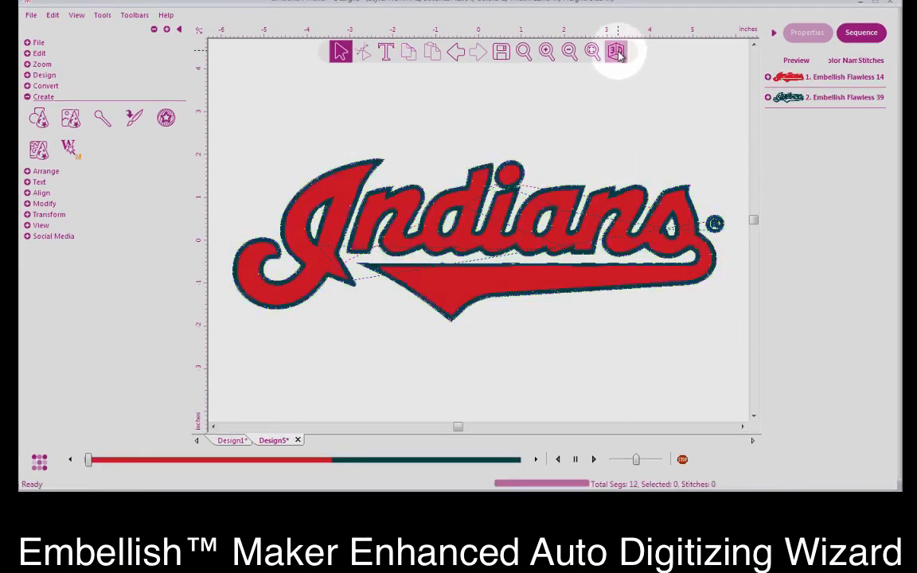
click(618, 52)
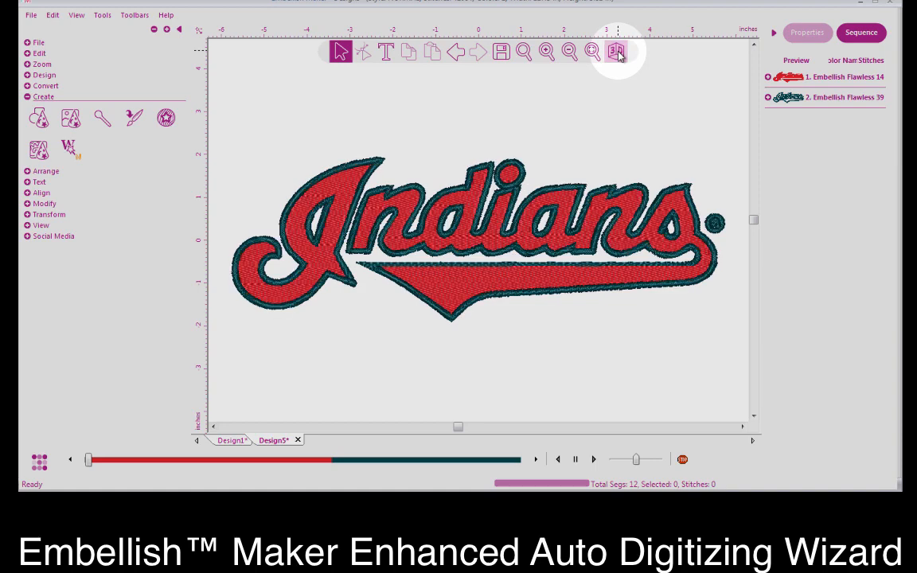
click(548, 52)
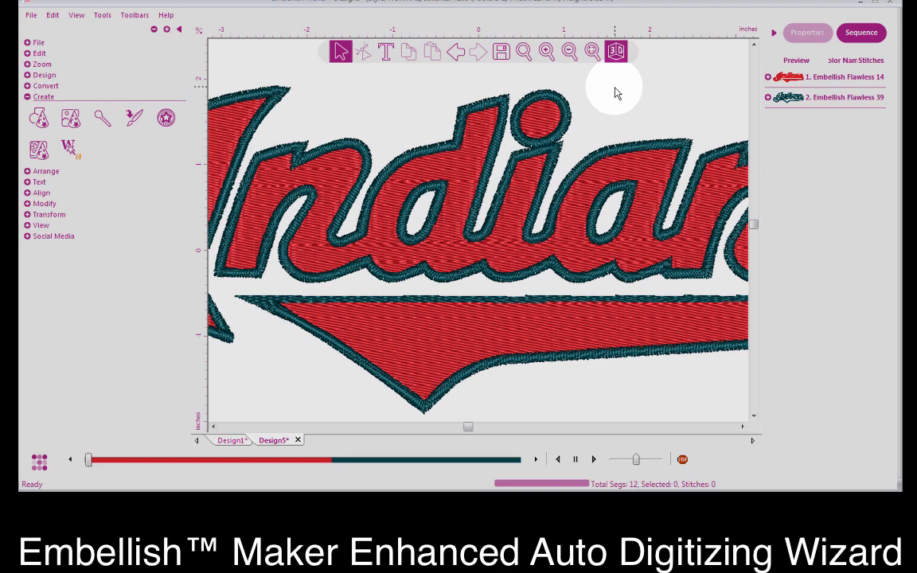
Step: Select all the red segments in the stitch sequence, review their fill properties and view the whole design
click(802, 77)
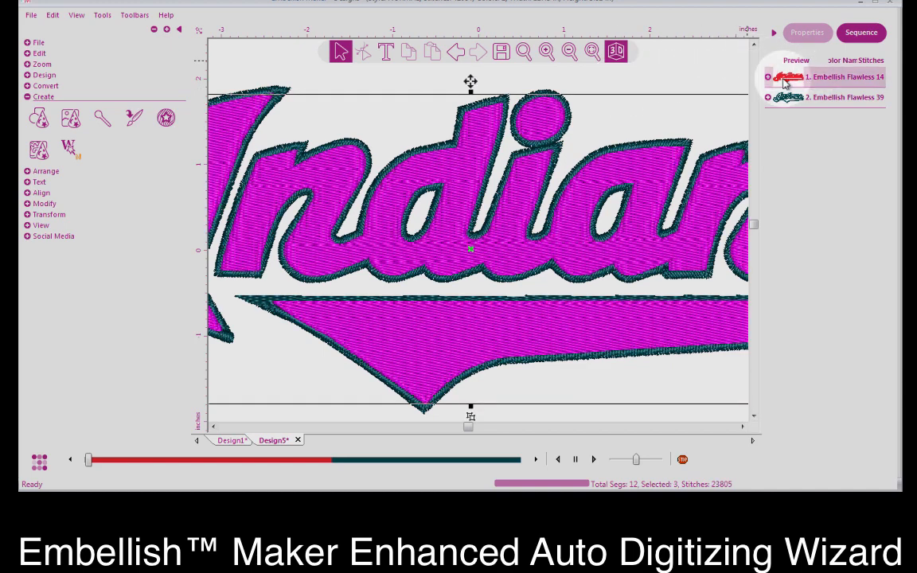
click(808, 32)
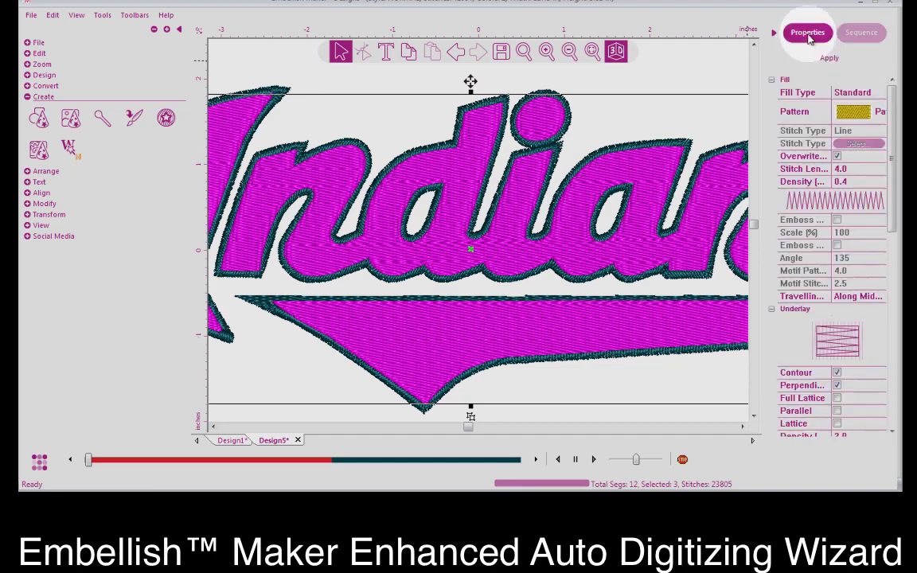
click(861, 33)
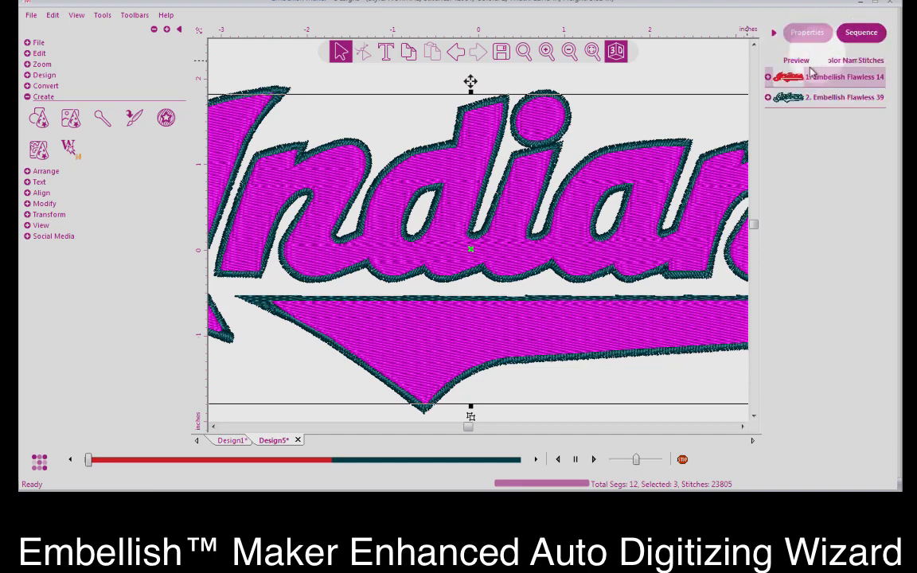
click(592, 50)
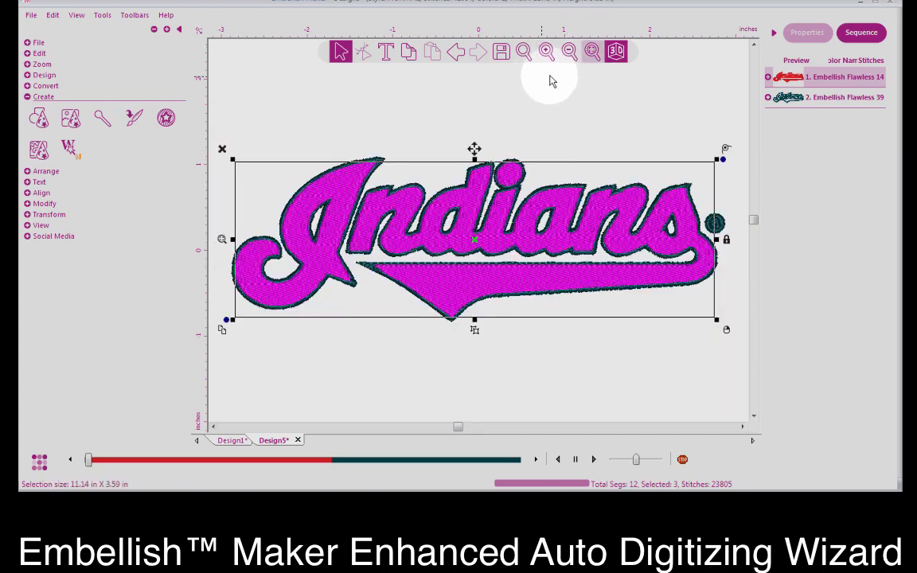
Step: Select the capital I's red fill on its own and apply a different Standard fill pattern to it
click(301, 104)
click(339, 181)
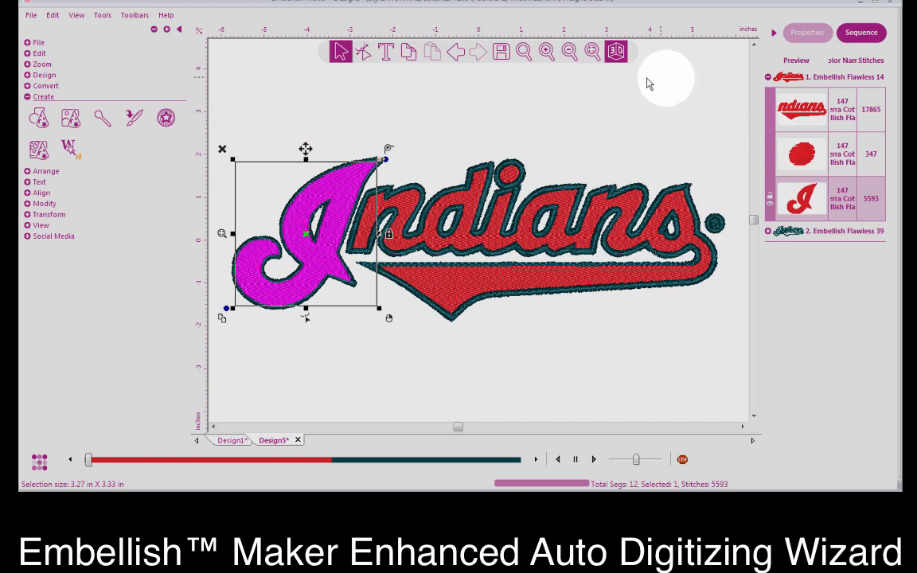
click(546, 52)
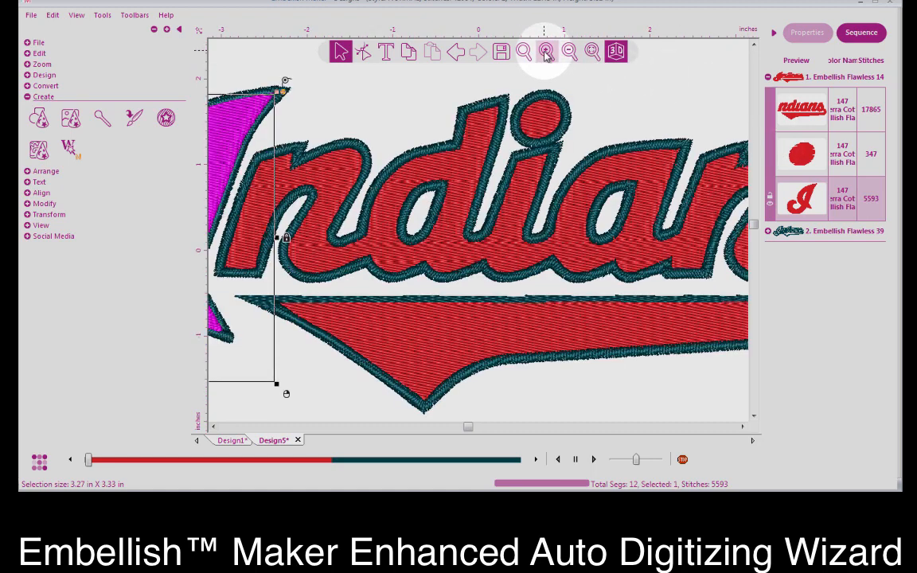
click(546, 55)
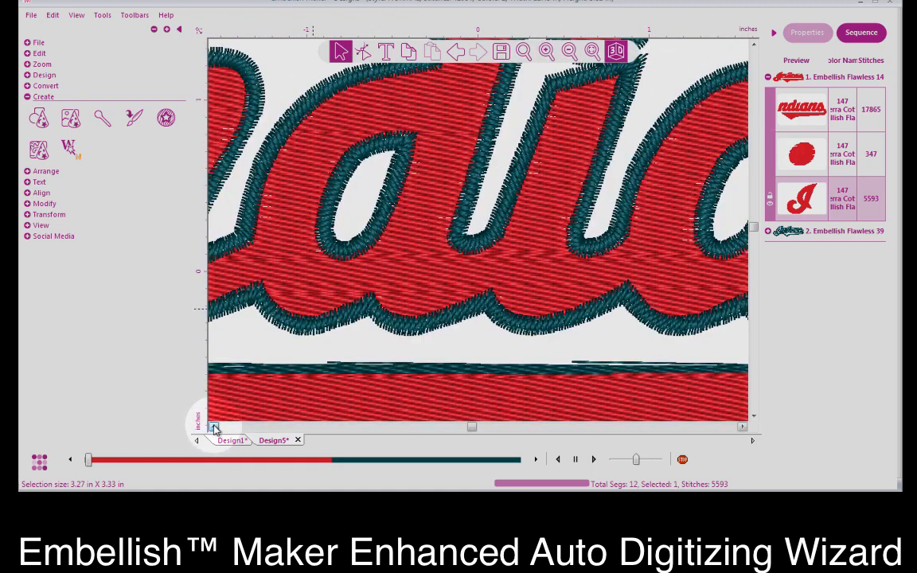
drag(213, 428, 214, 428)
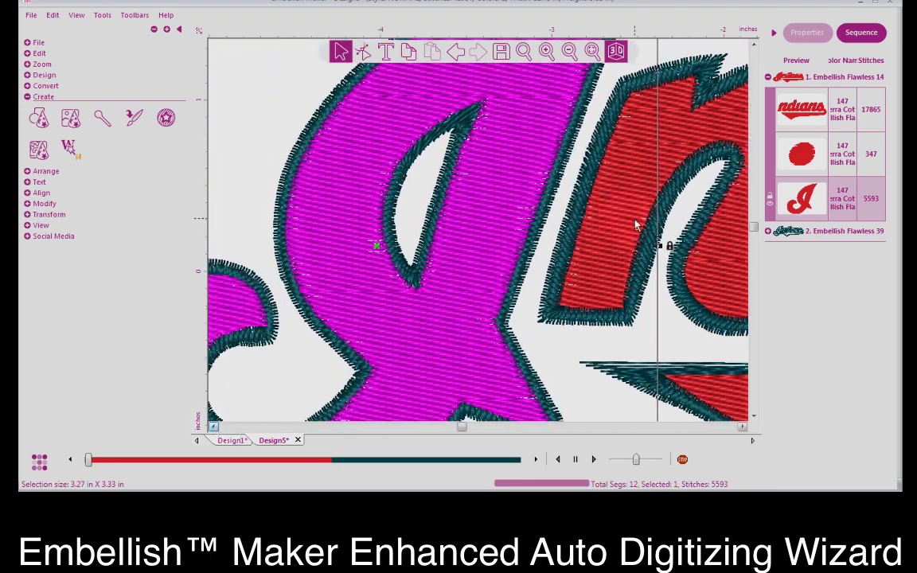
click(807, 35)
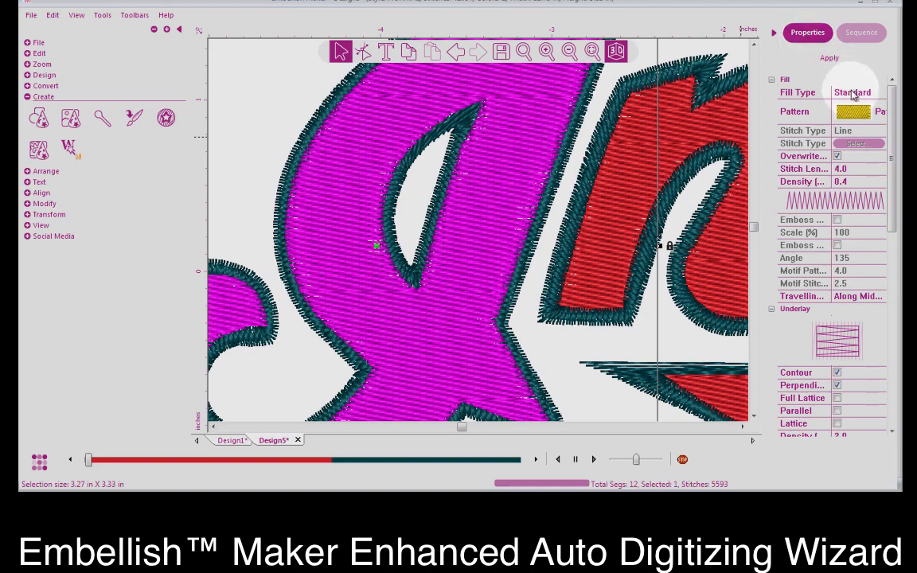
click(858, 113)
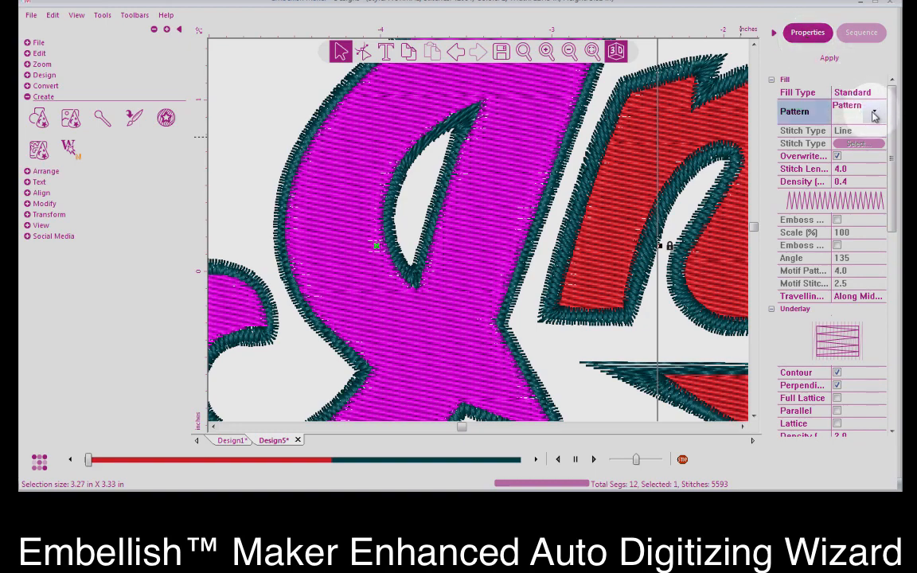
click(874, 116)
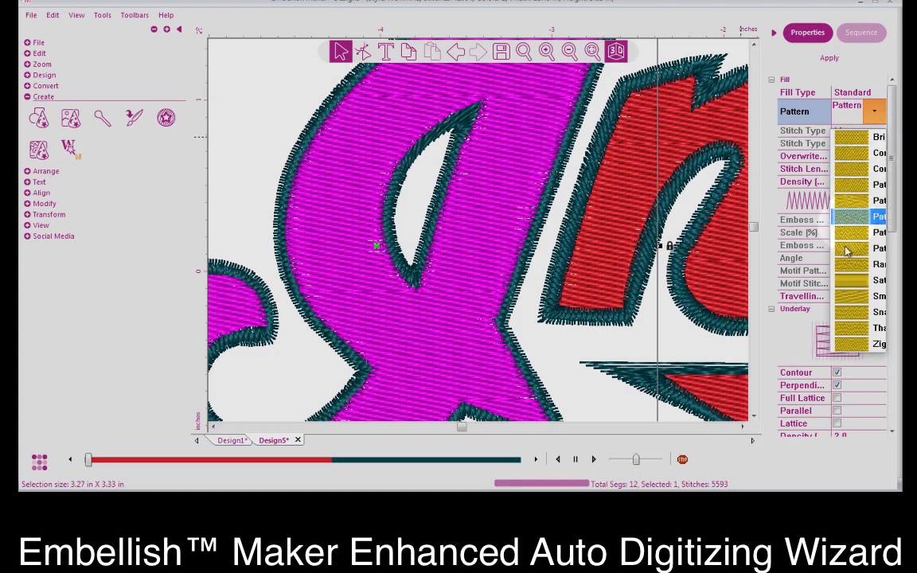
click(848, 338)
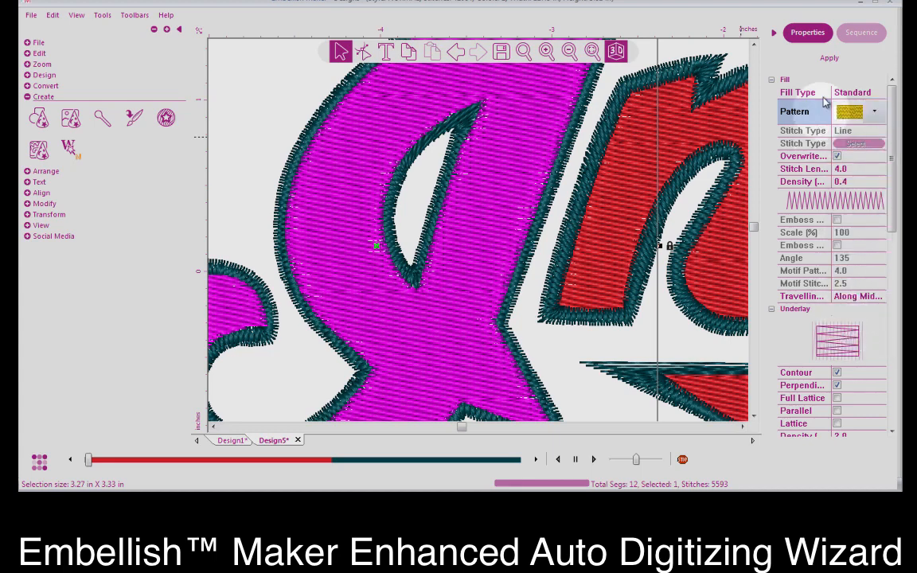
click(830, 62)
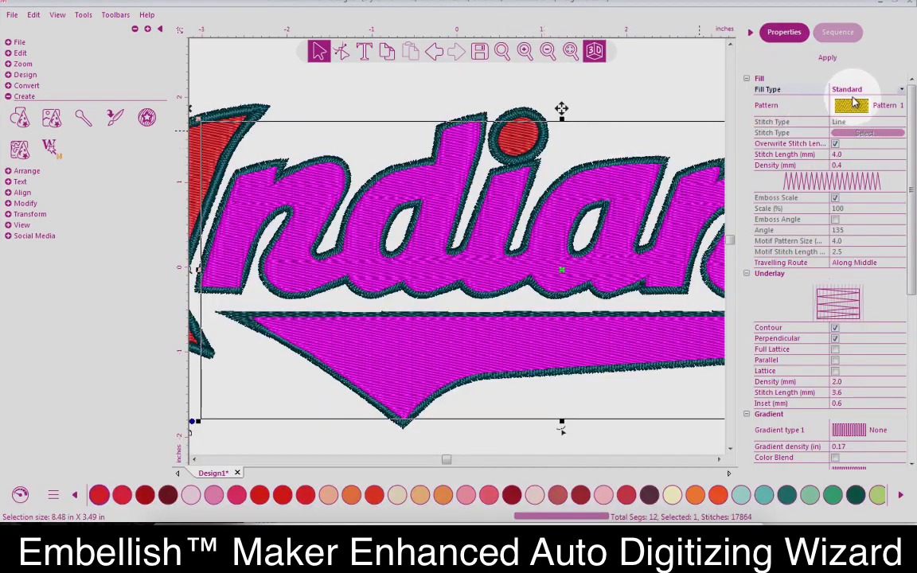
Step: Apply a Fancy fill to the red "ndians" lettering and its underline, choosing pattern C005
click(901, 90)
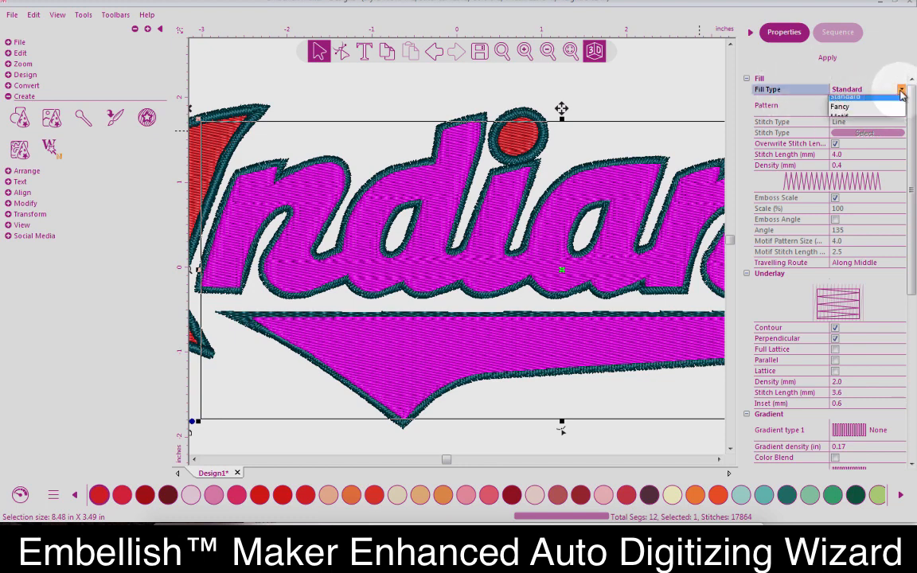
click(866, 113)
click(828, 57)
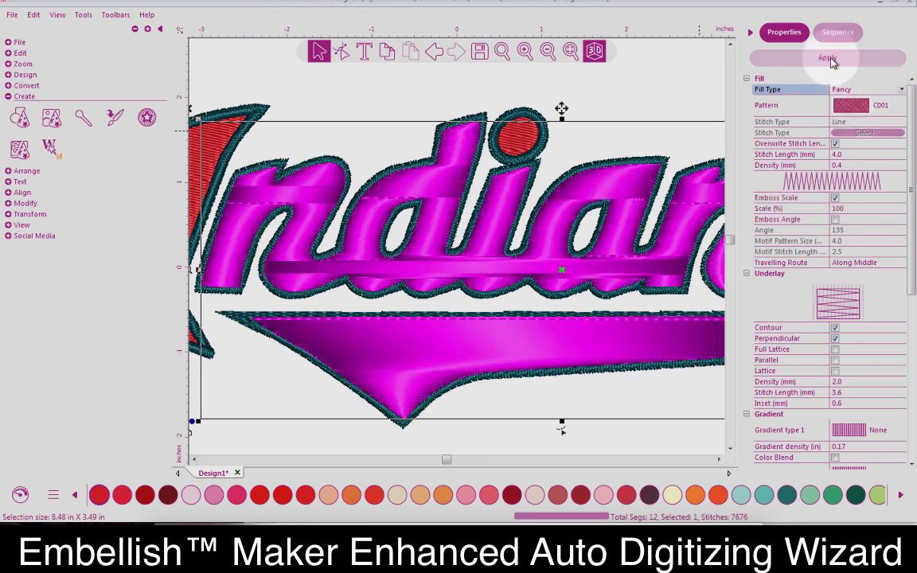
click(883, 105)
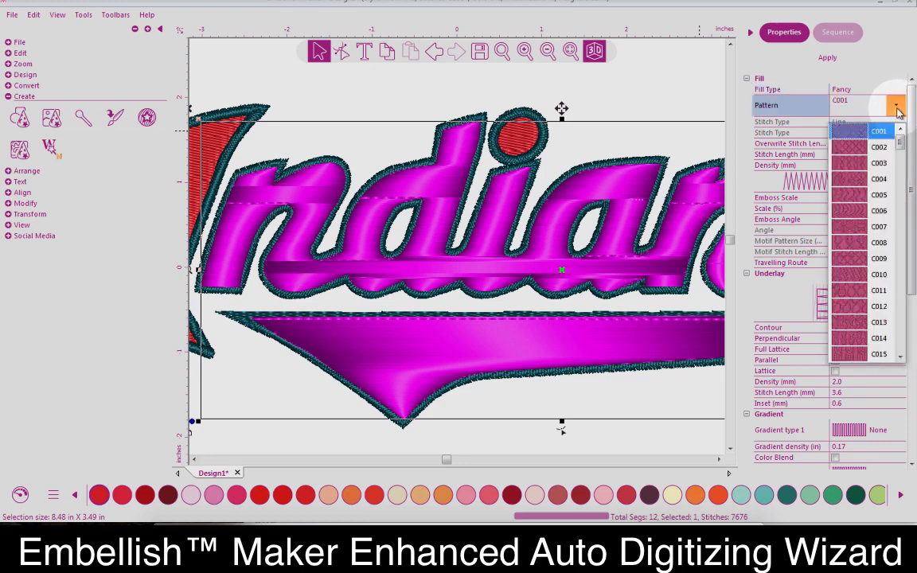
click(877, 179)
click(828, 60)
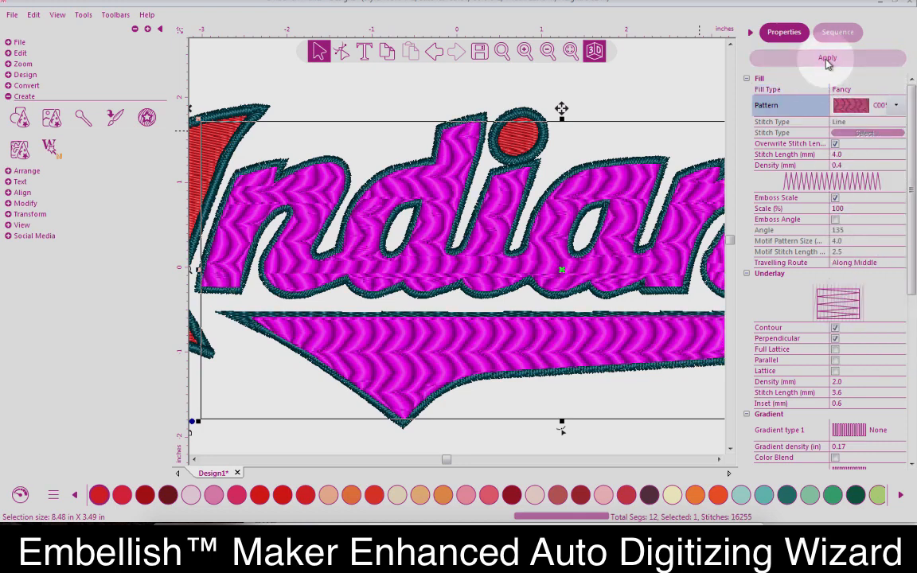
click(659, 86)
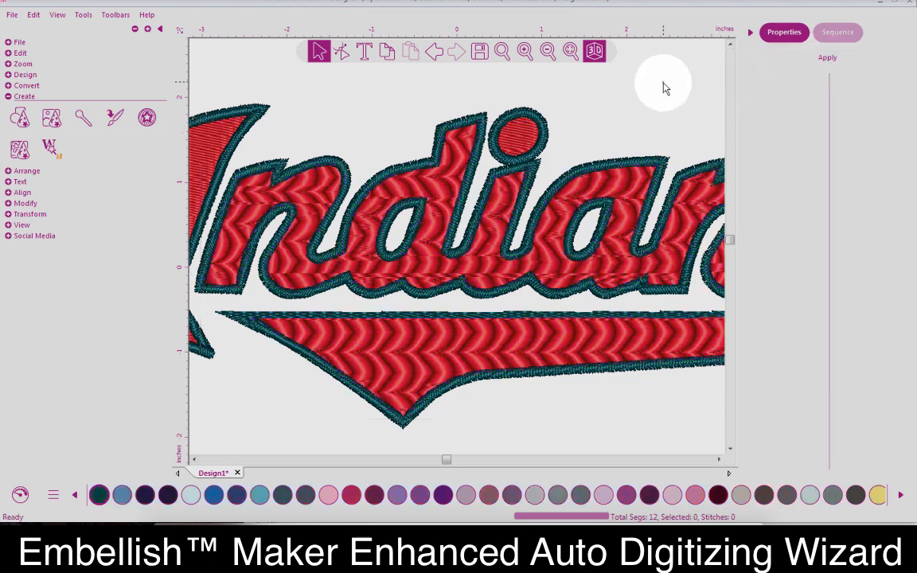
Step: Change the "ndians" lettering and its underline to a Motif fill with pattern M086 and view the whole design
click(647, 178)
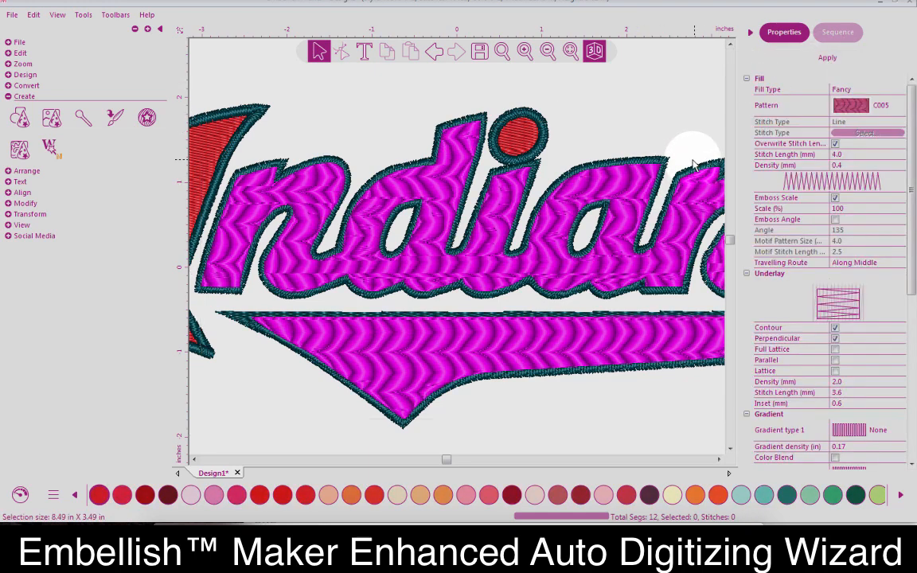
click(862, 90)
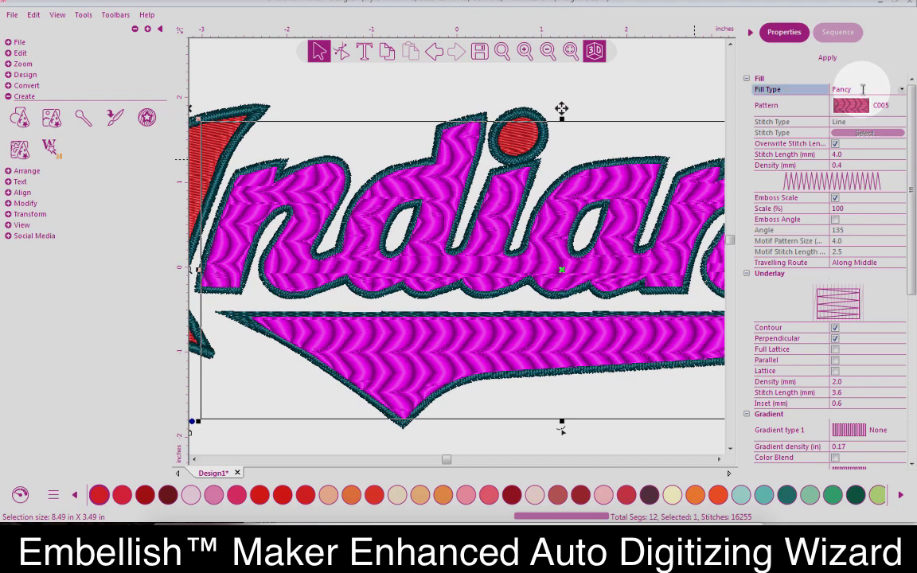
click(901, 89)
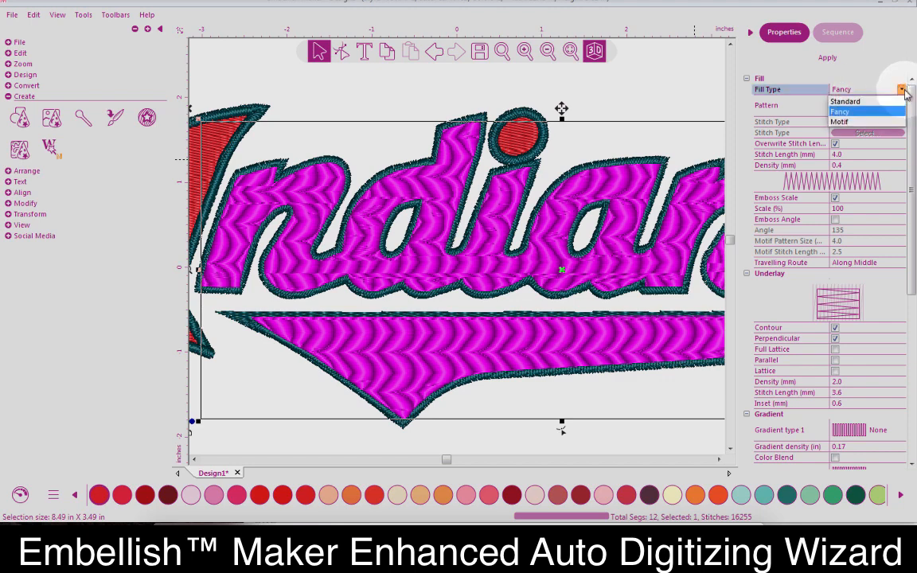
click(864, 125)
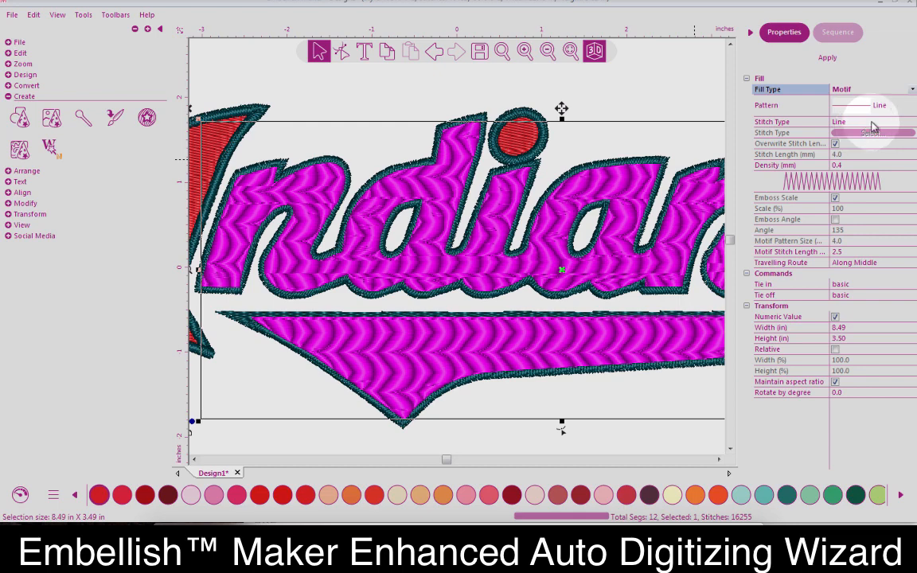
click(901, 107)
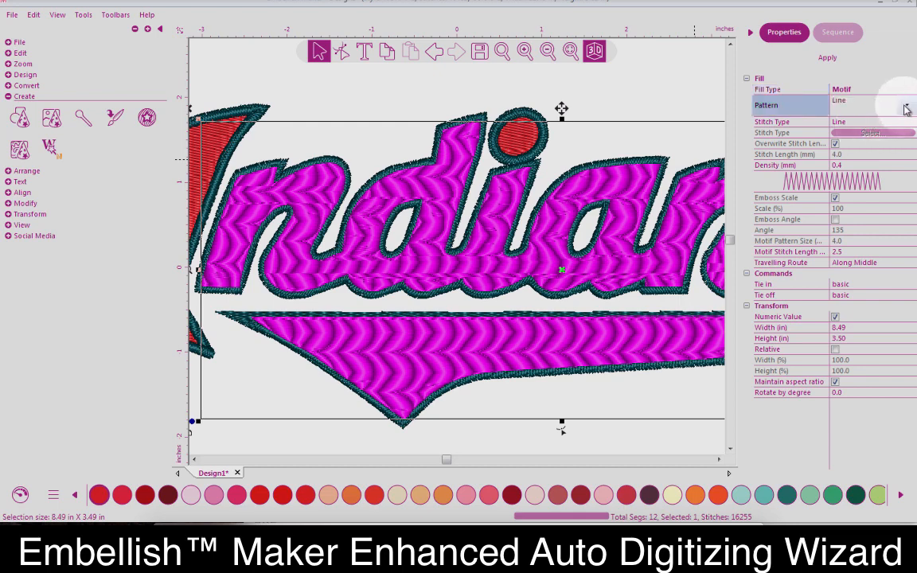
click(903, 105)
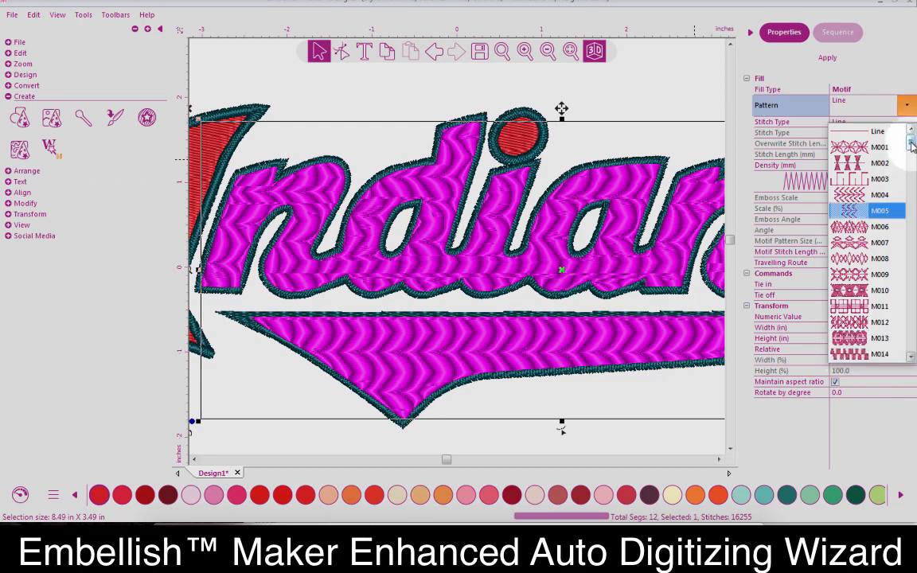
drag(911, 149, 912, 229)
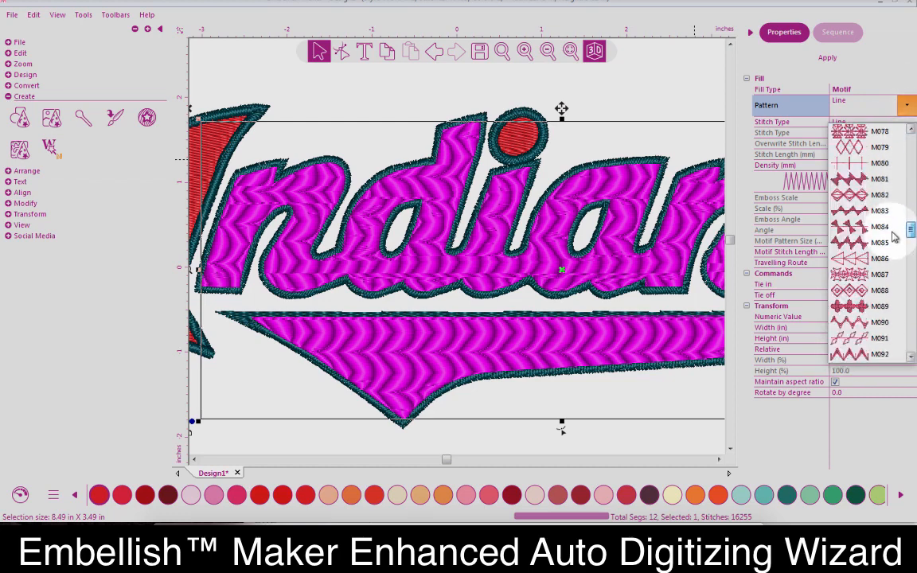
click(874, 259)
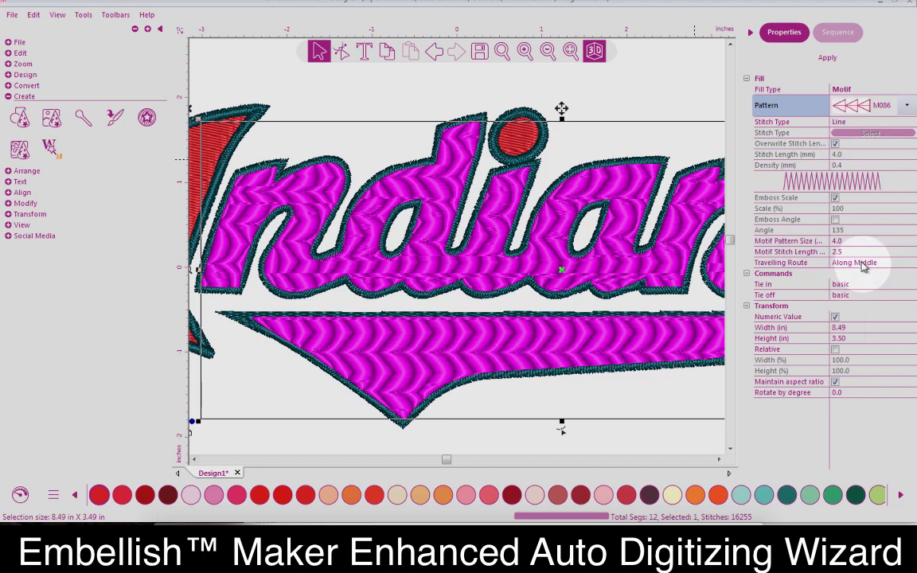
click(828, 60)
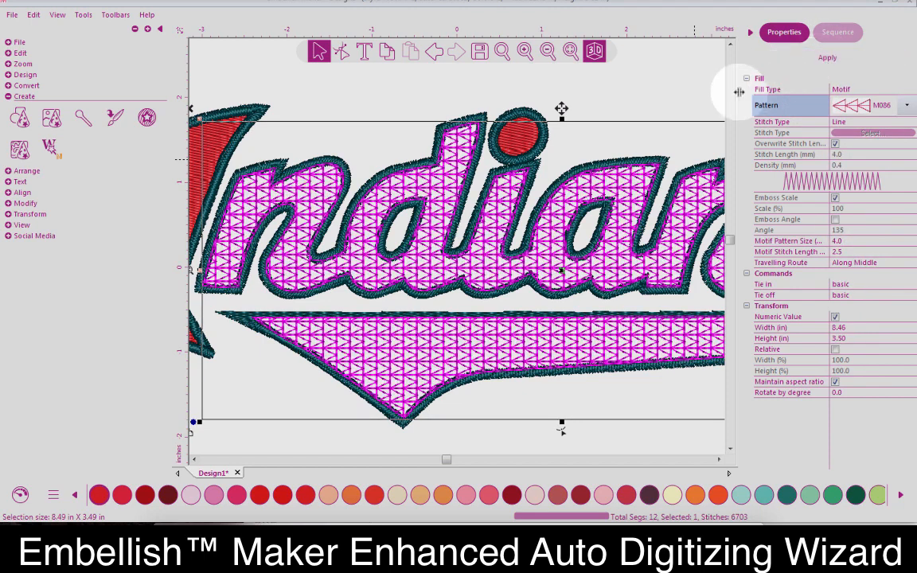
click(571, 52)
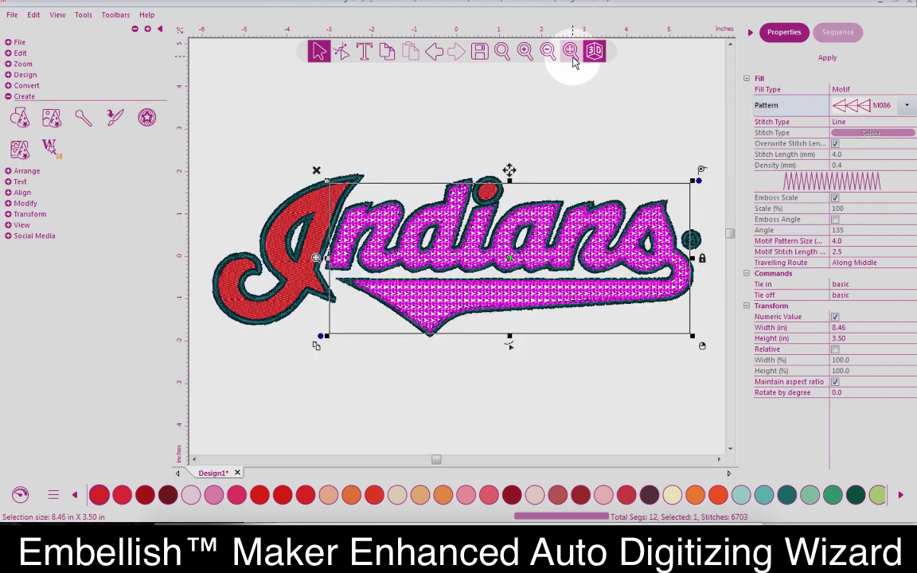
click(557, 142)
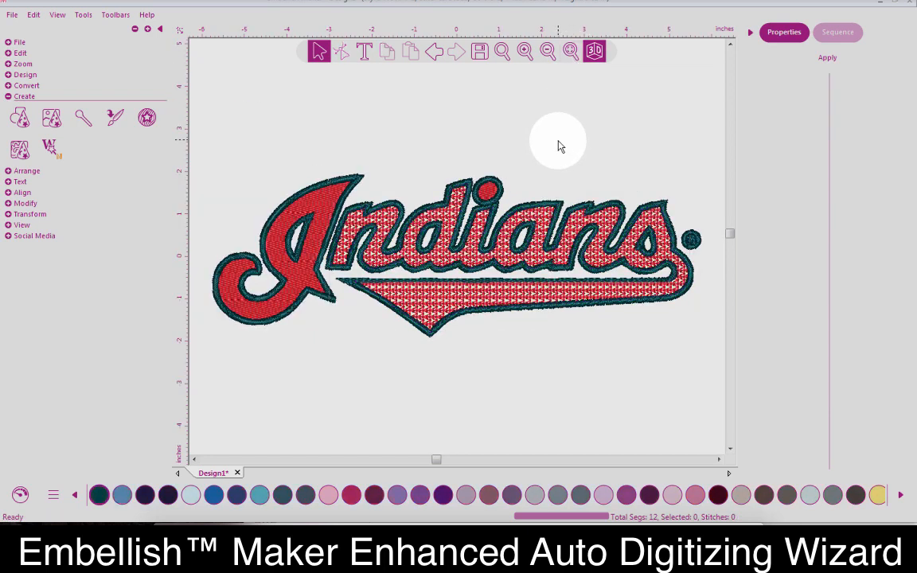
Step: Select every red segment of the design, the capital I, the "ndians" lettering and the dot of the i, and collapse the Create tools
click(548, 221)
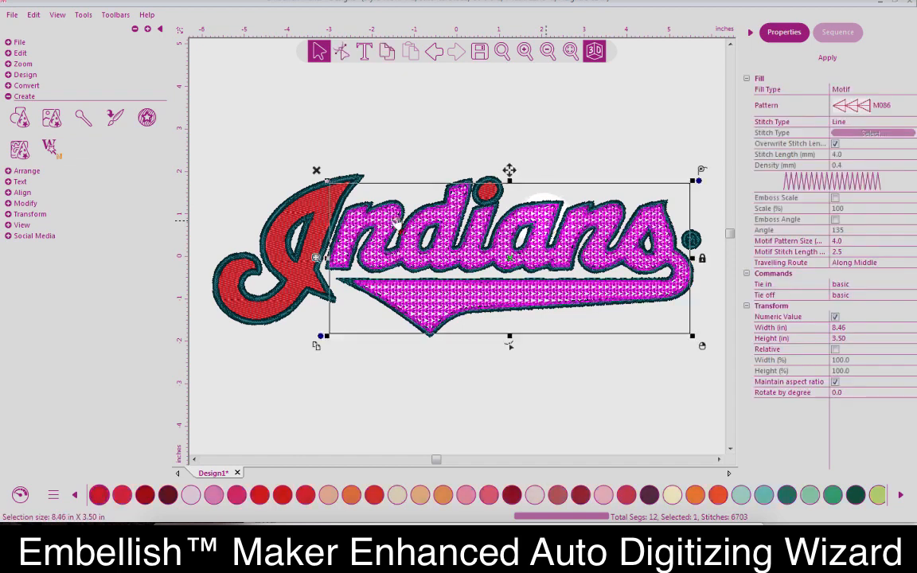
click(326, 200)
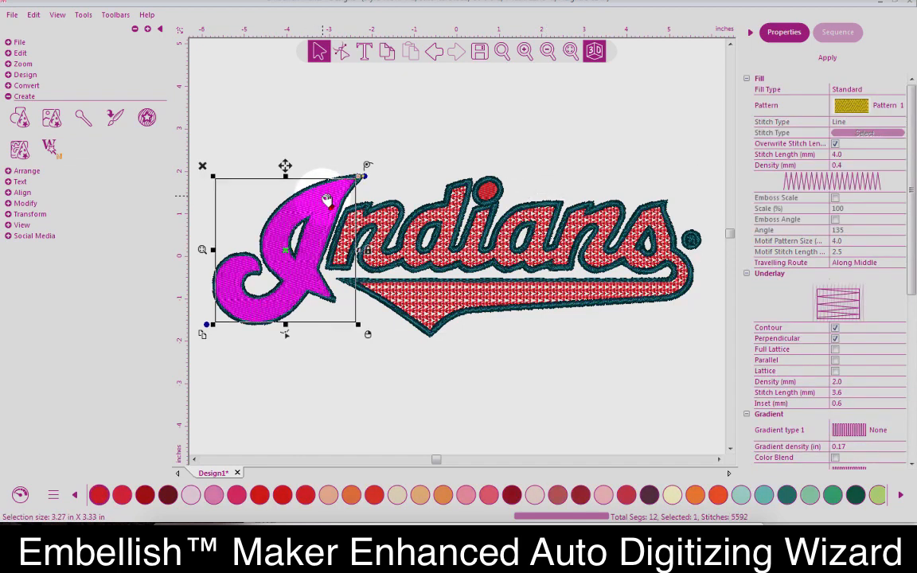
ctrl+click(390, 221)
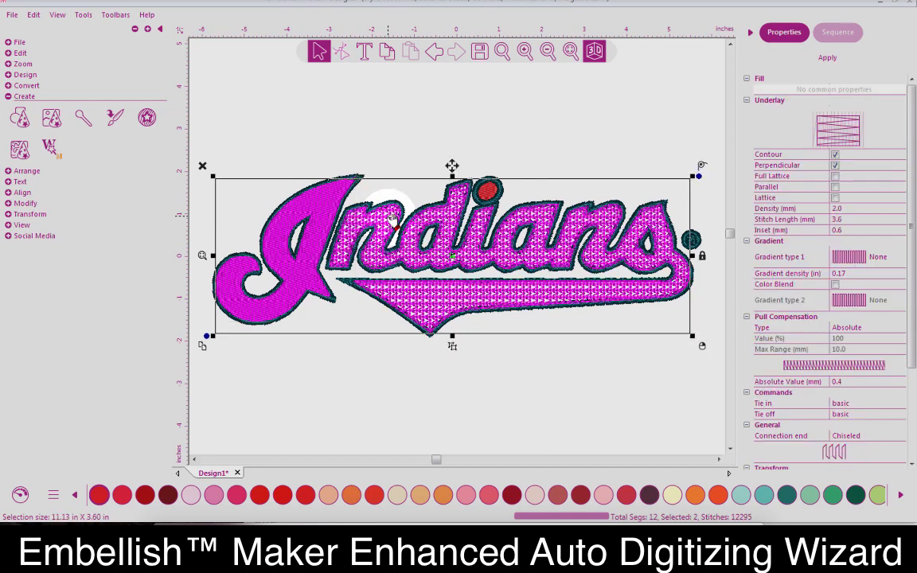
click(840, 32)
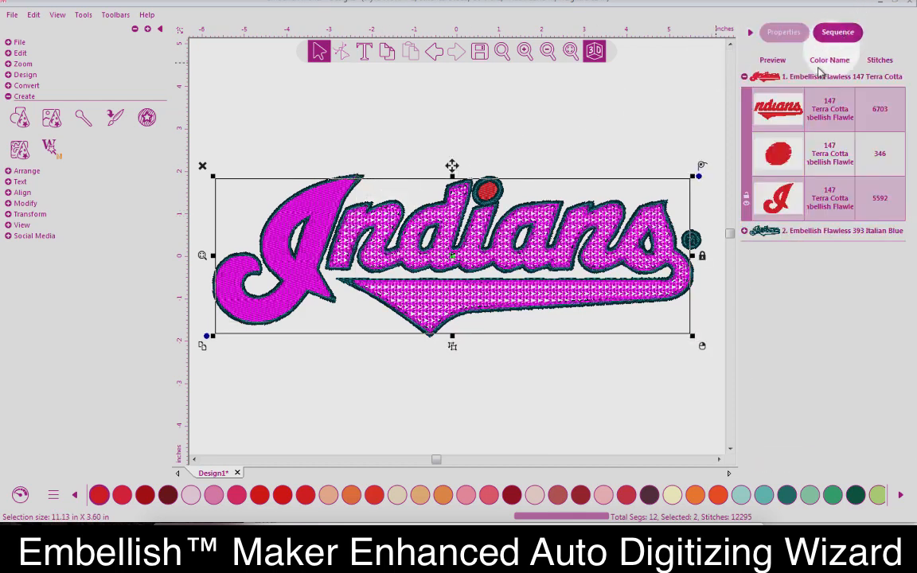
click(776, 77)
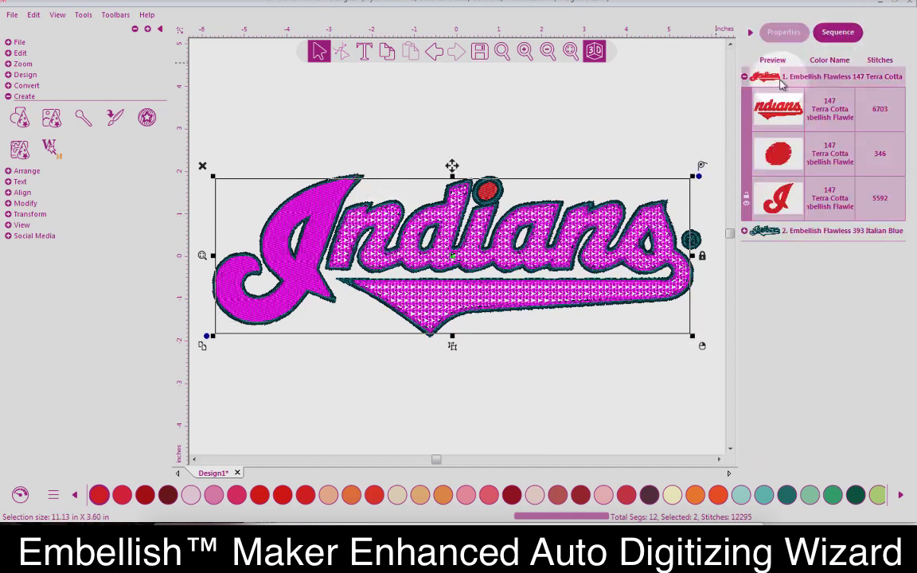
click(8, 97)
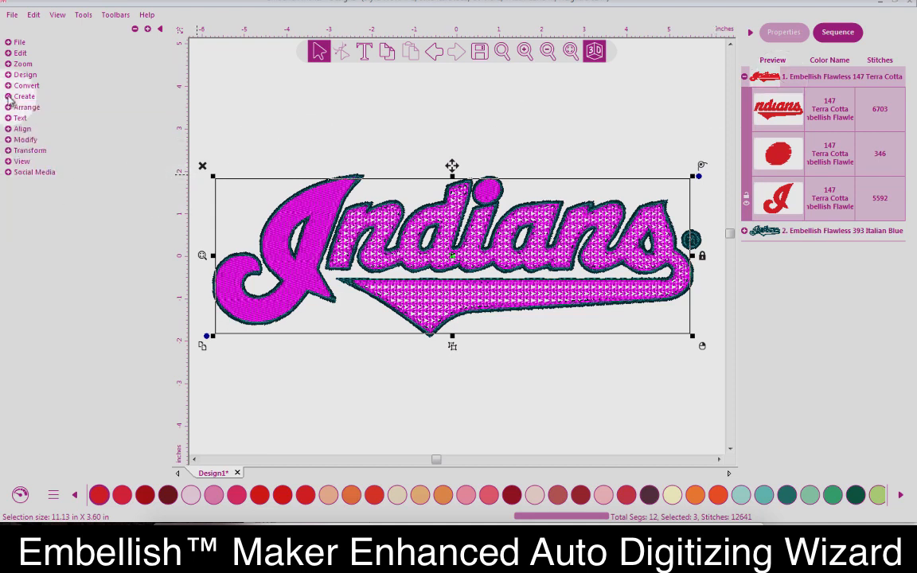
Step: Convert the selected red segments, the capital I, the "ndians" lettering and the dot of the i, to a chenille with spaced diagonal lines
click(8, 86)
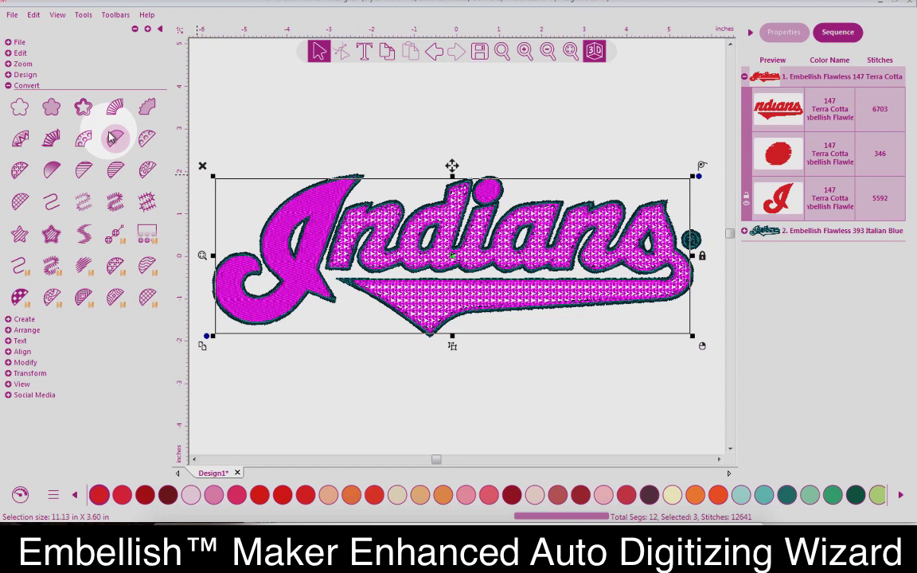
click(20, 235)
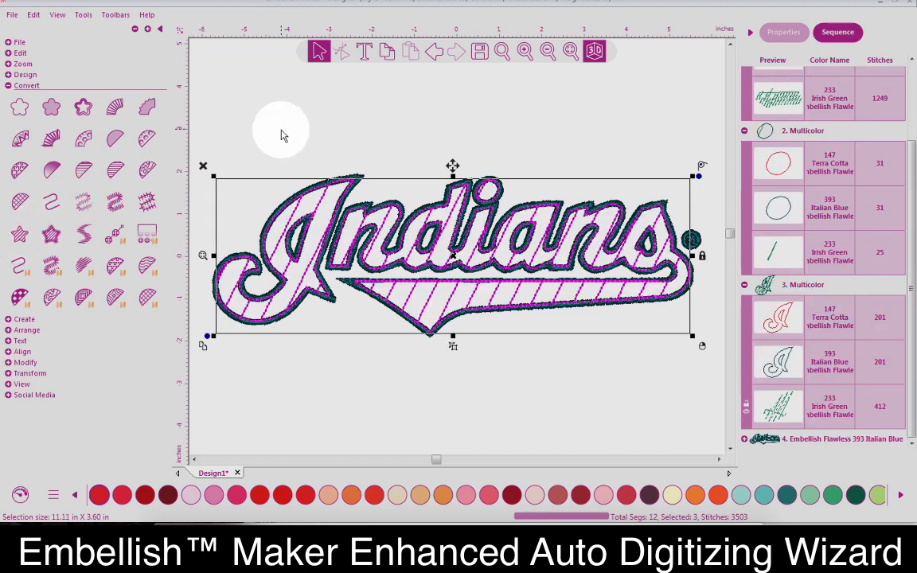
Step: Simulate the stitch-out of the converted design by scrubbing from the start to the last stitches
click(18, 496)
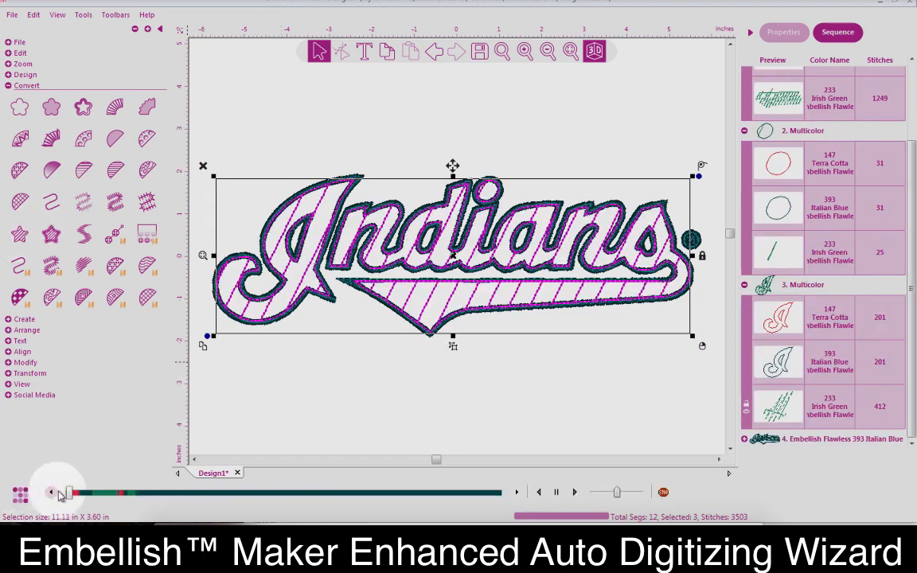
mouse_move(69, 492)
mouse_down()
mouse_move(160, 495)
mouse_move(445, 444)
mouse_up()
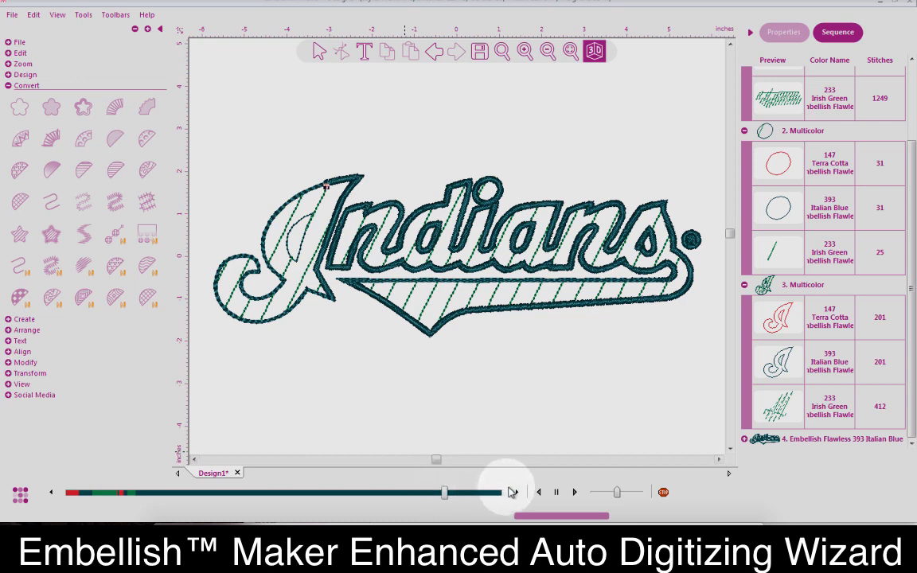
drag(490, 494, 517, 493)
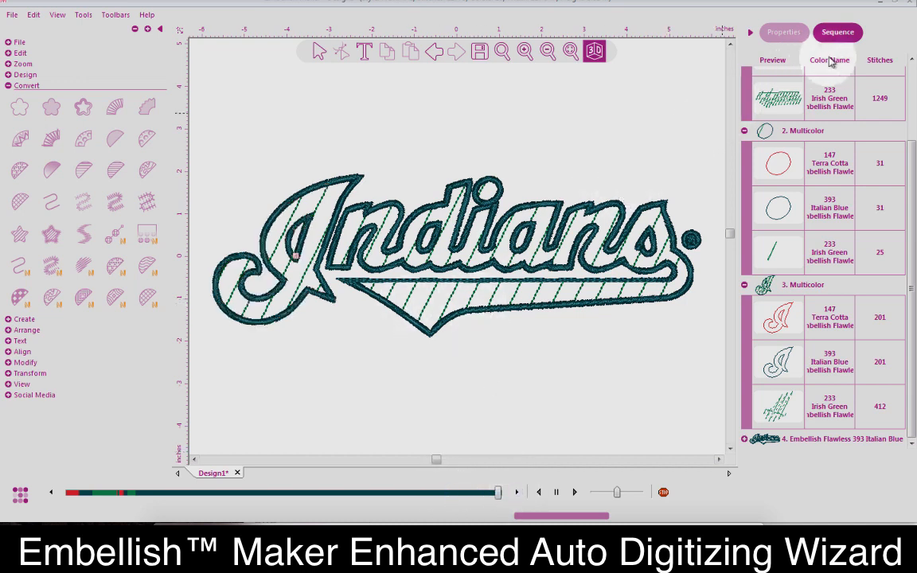
Step: Select the whole design to view its chenille and fill properties, and leave the stitch-out simulation
click(799, 37)
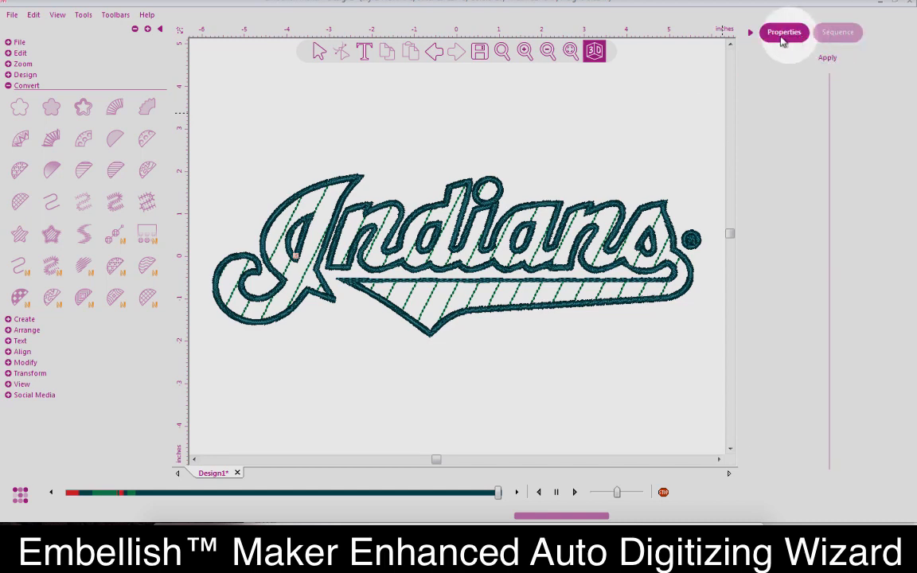
key(ctrl+a)
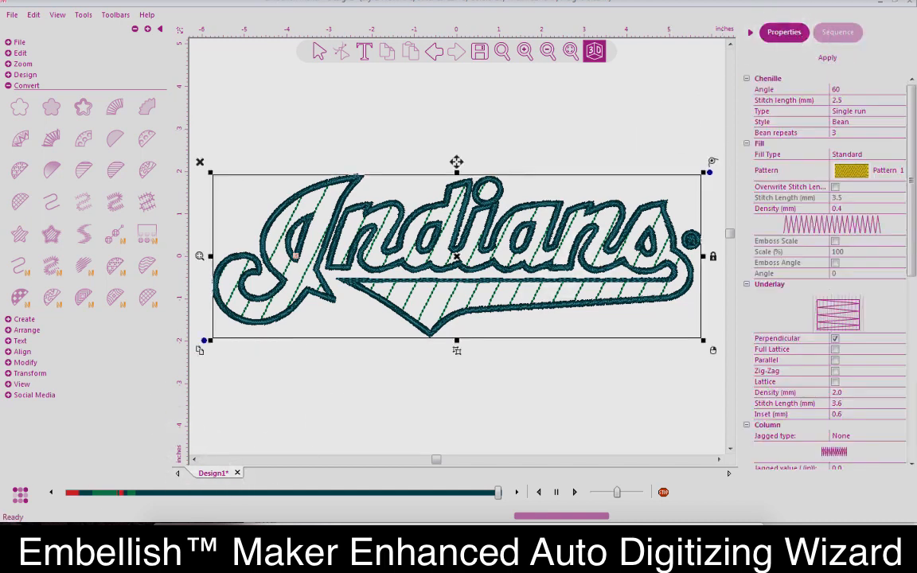
click(19, 499)
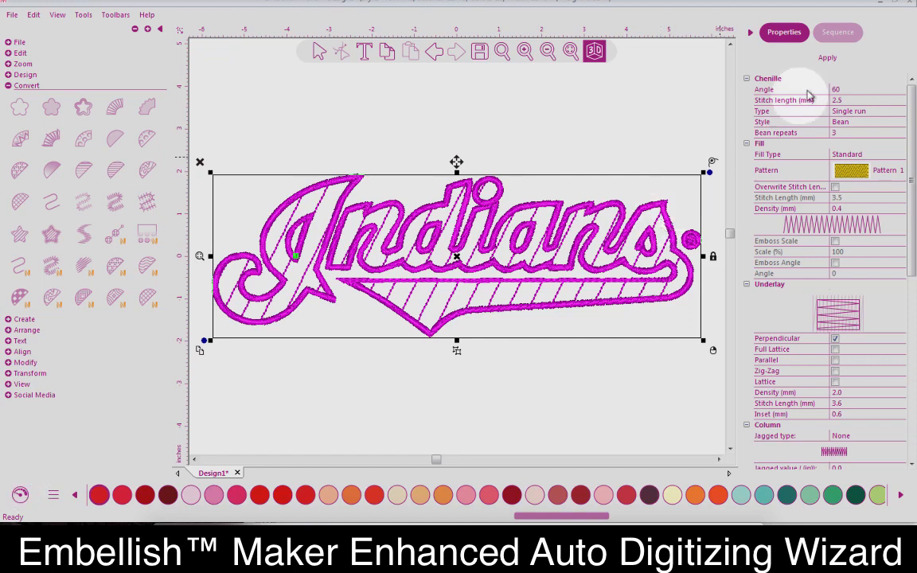
Step: Return to the stitching sequence and collapse all of its color groups
click(831, 32)
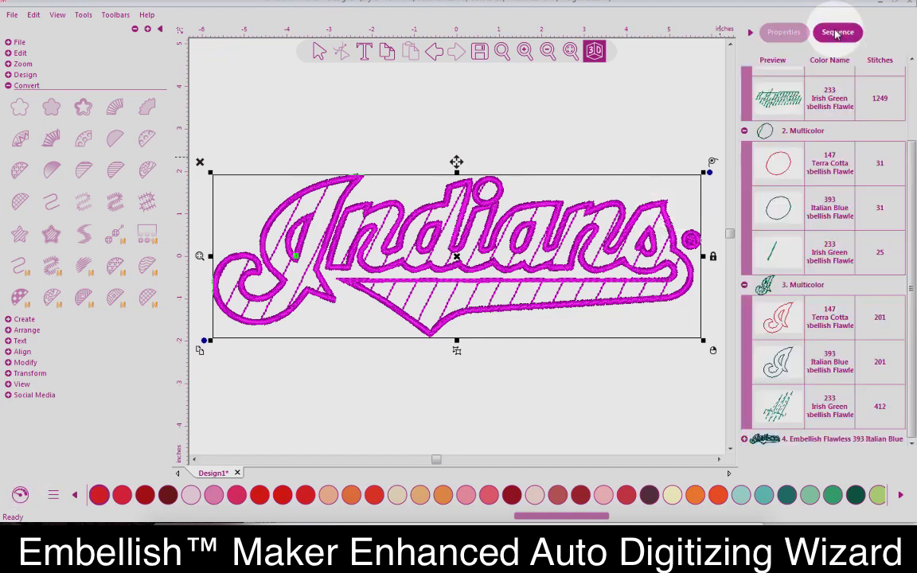
right_click(801, 132)
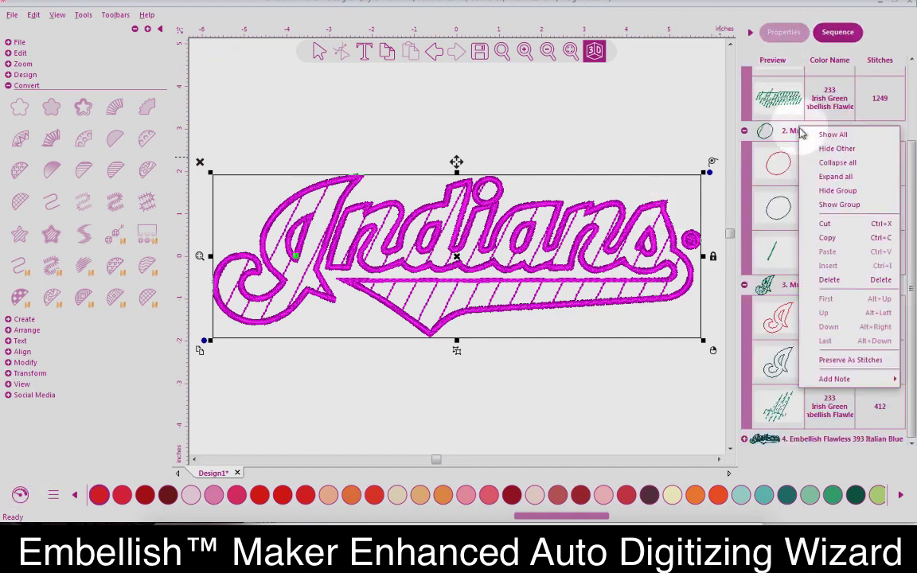
click(824, 163)
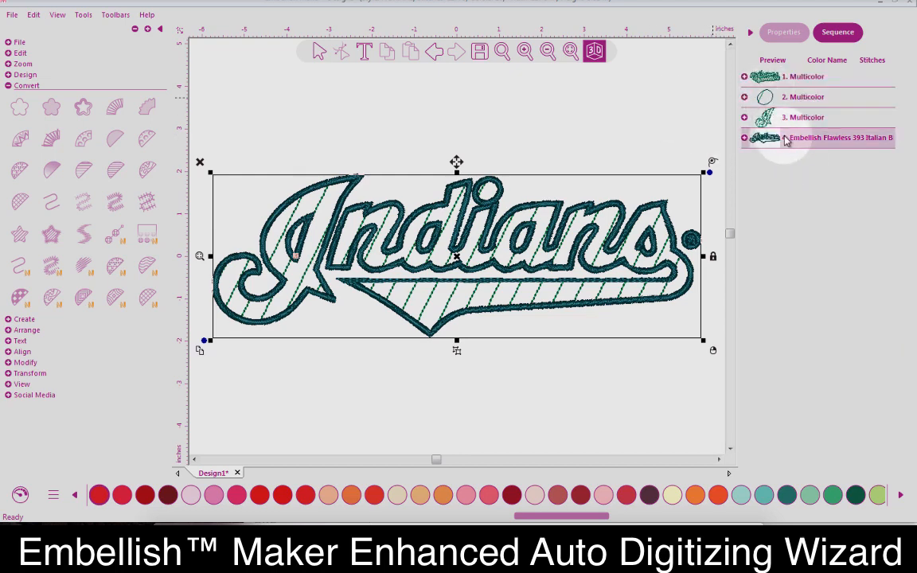
Step: Select the multicolor "ndians" lettering group and convert it to the star-shaped style with a dense diagonal fill and satin borders
click(762, 77)
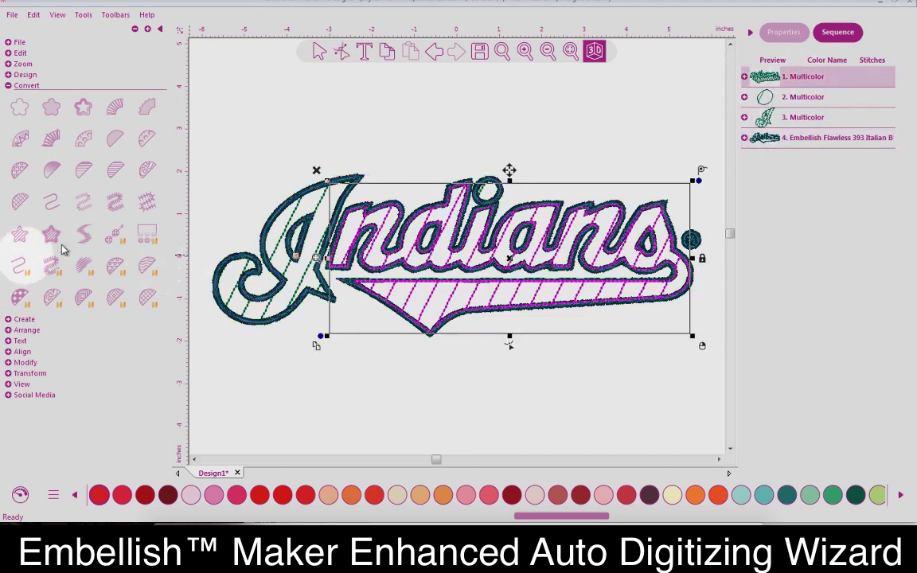
click(318, 53)
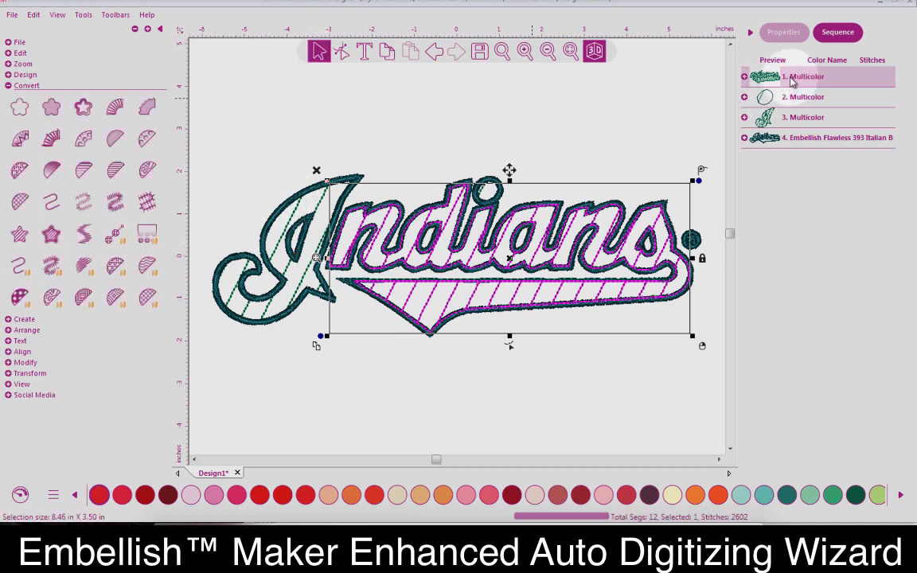
click(51, 233)
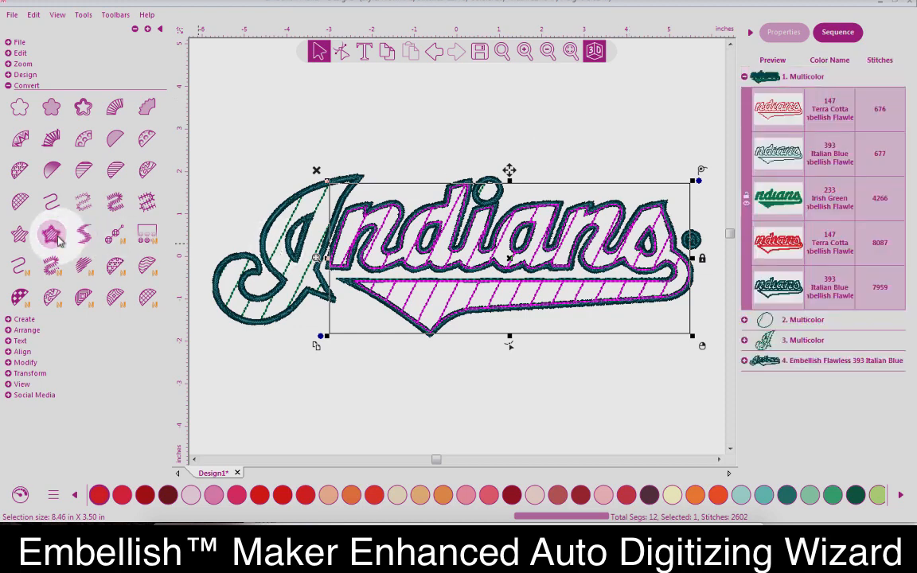
Step: Deselect the lettering and examine its diagonal fill lines and satin borders up close
click(291, 105)
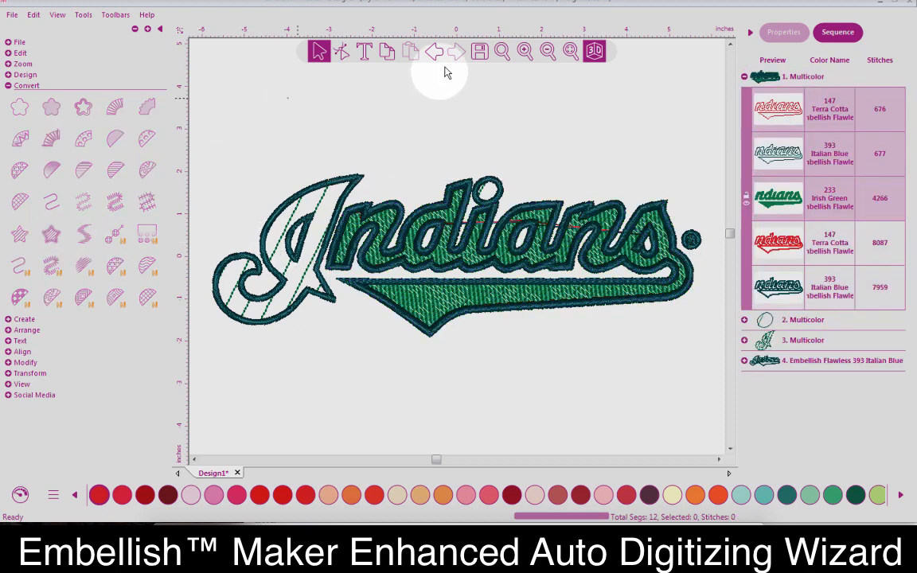
click(525, 51)
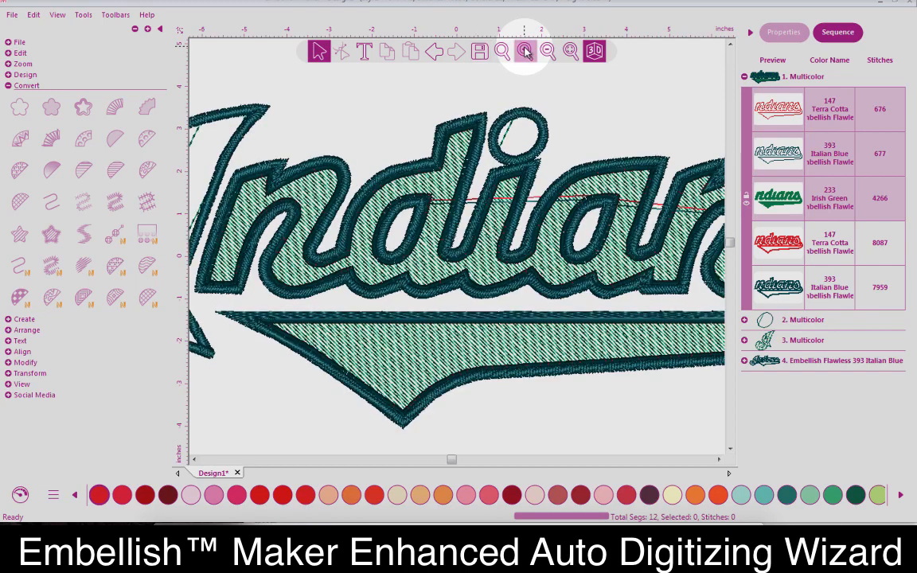
click(525, 51)
click(525, 51)
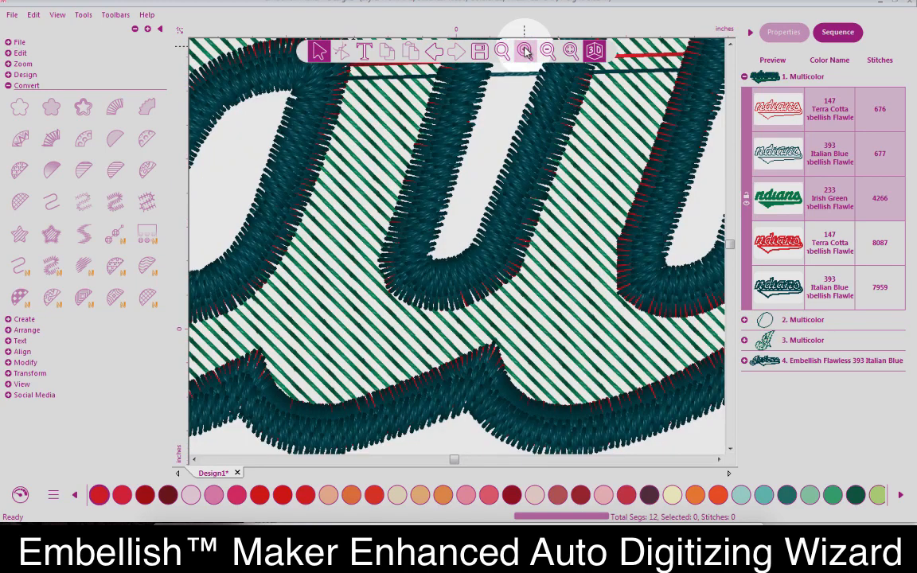